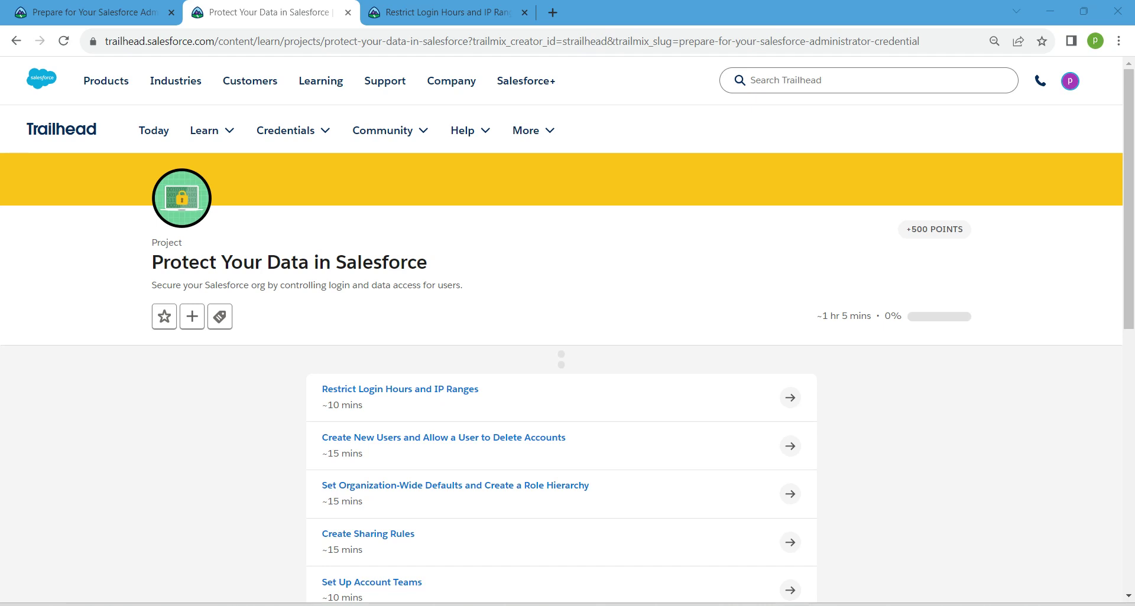
Step: Review the administrator credential trailmix around the Protect Your Data in Salesforce project, and return to that project's page
drag(152, 262, 426, 266)
click(426, 269)
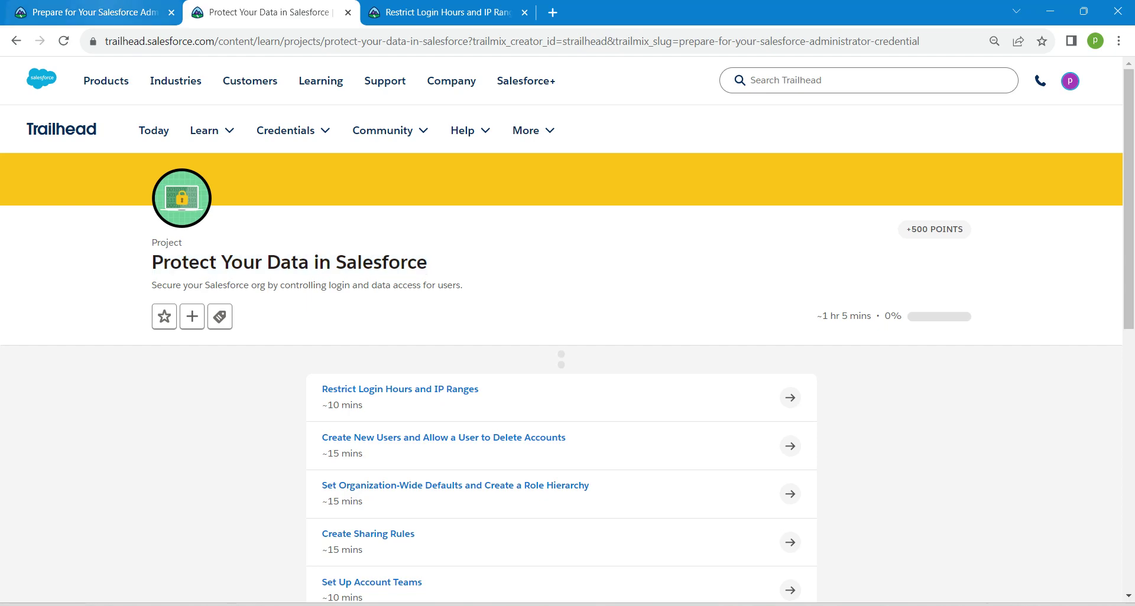
click(88, 12)
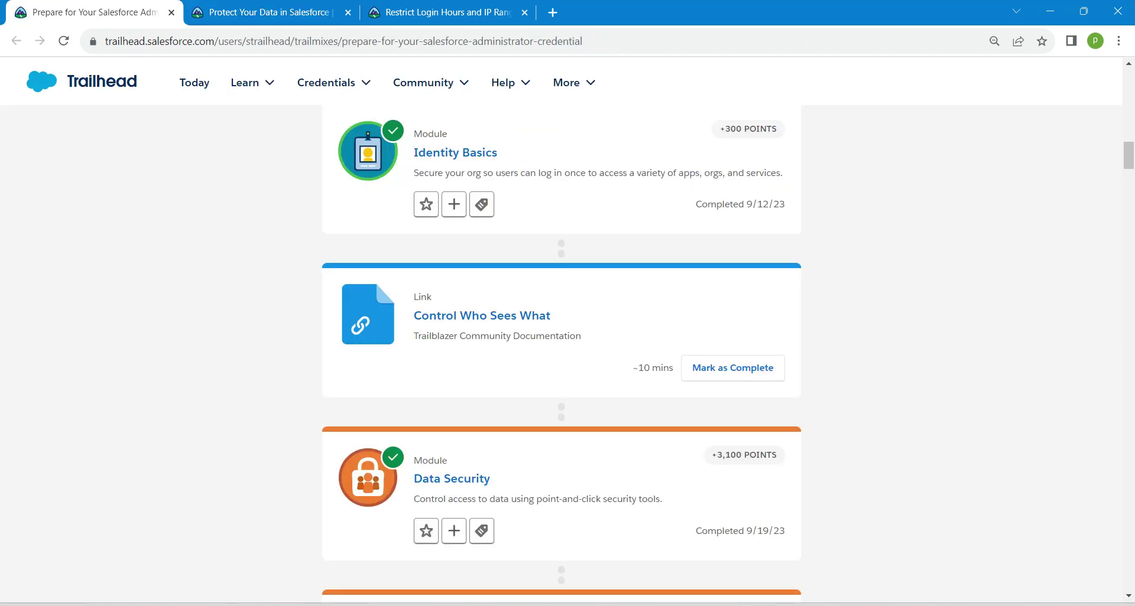
scroll(561, 378, up, 15)
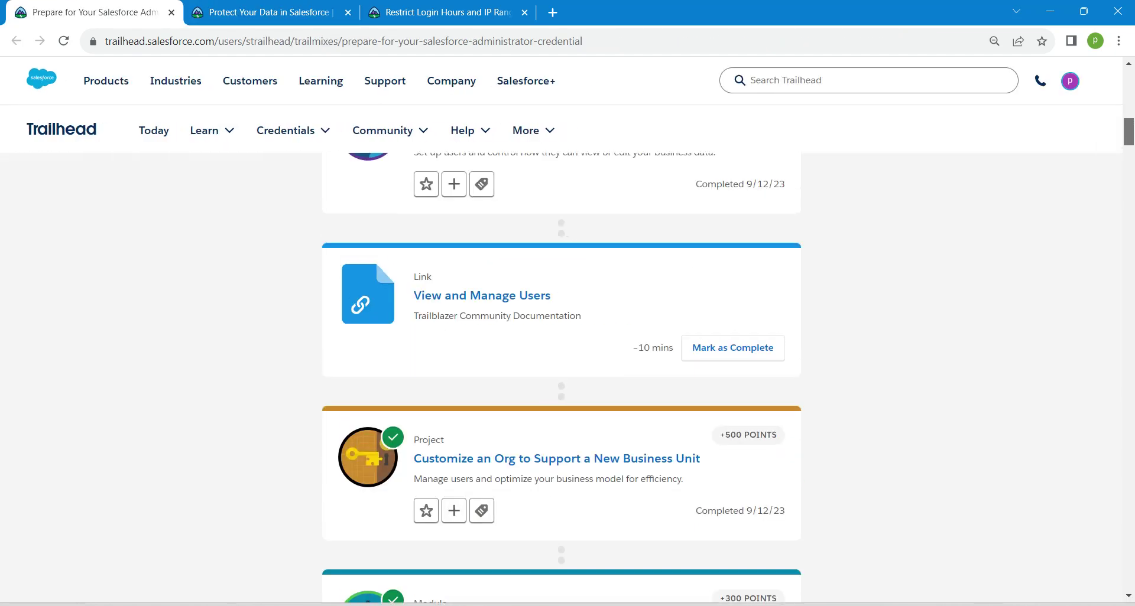
scroll(561, 379, up, 6)
scroll(560, 379, down, 20)
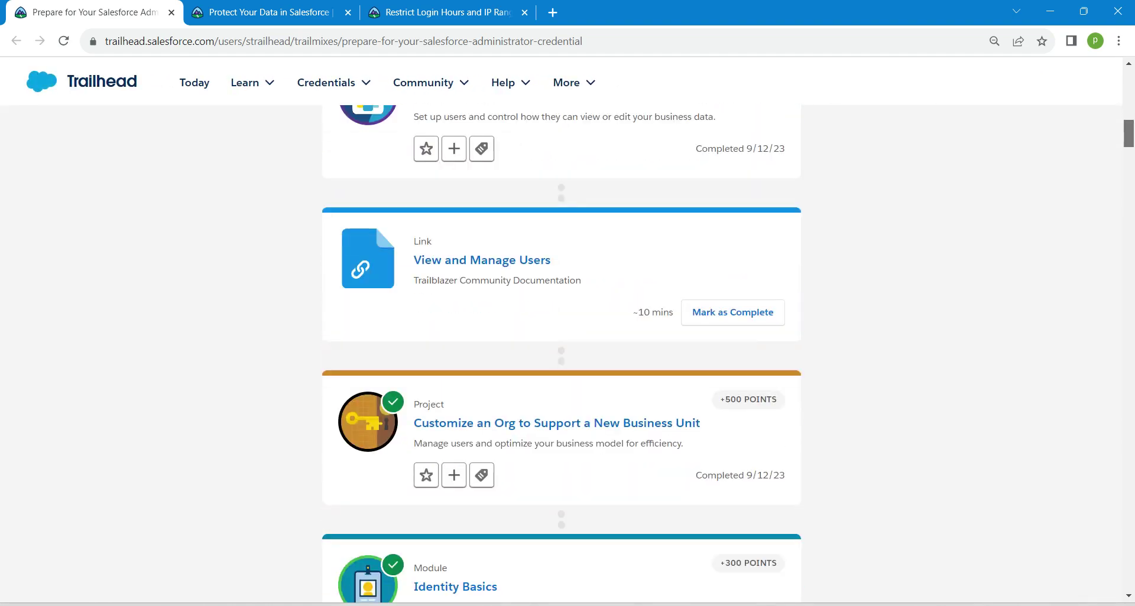
scroll(561, 379, down, 5)
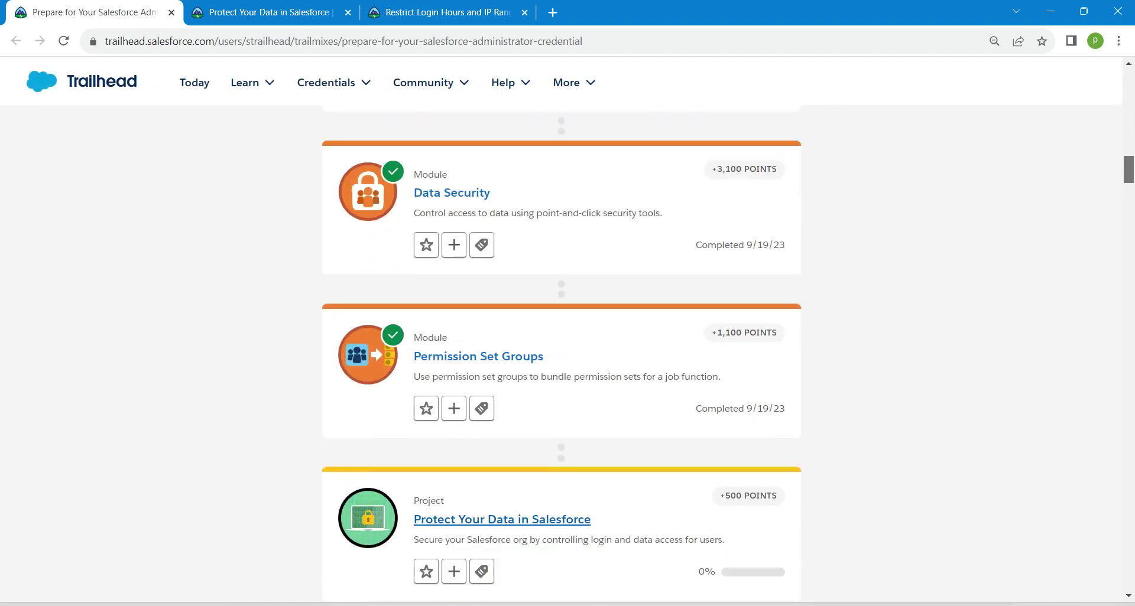
key(ctrl+Tab)
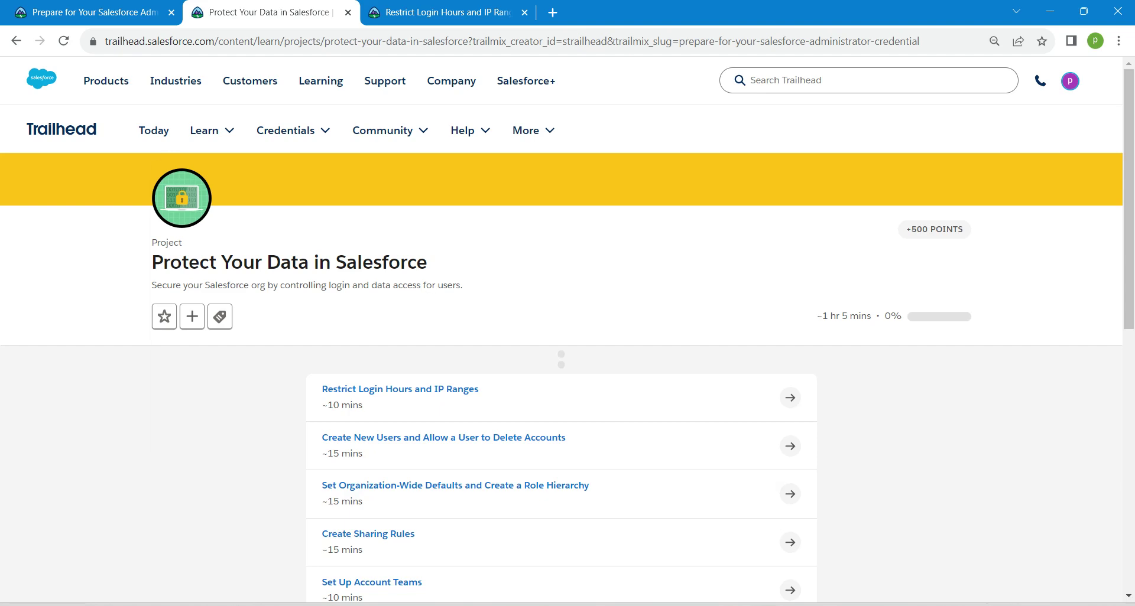
Step: Open the Restrict Login Hours and IP Ranges unit and launch its hands-on org from the Verify Step section
drag(418, 390, 459, 7)
mouse_move(285, 130)
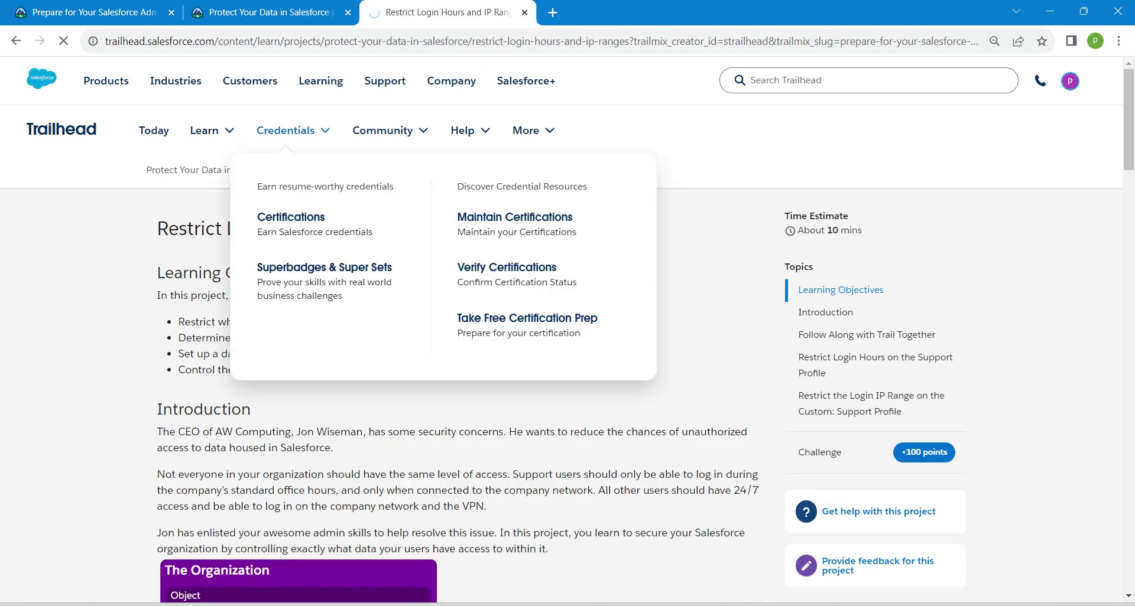
drag(1128, 119, 1128, 497)
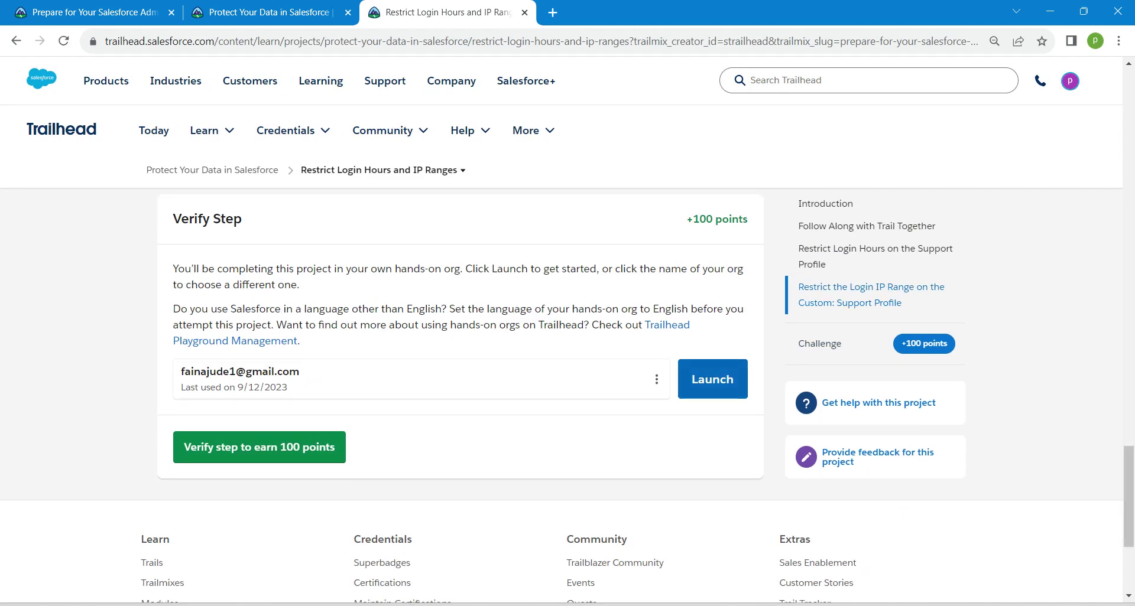
click(712, 380)
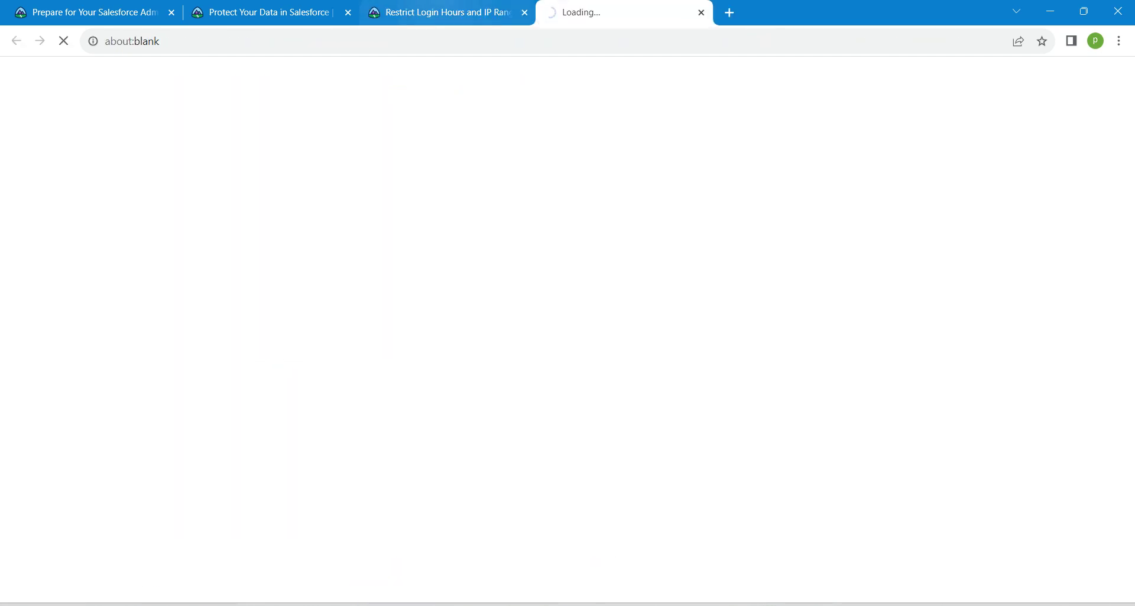
click(439, 12)
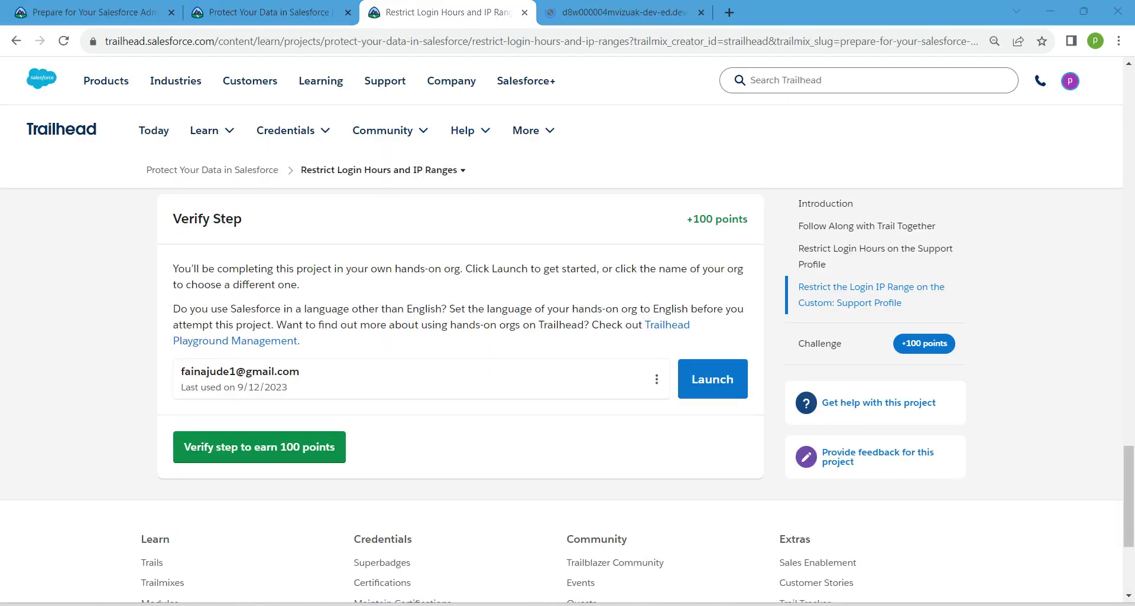
click(618, 11)
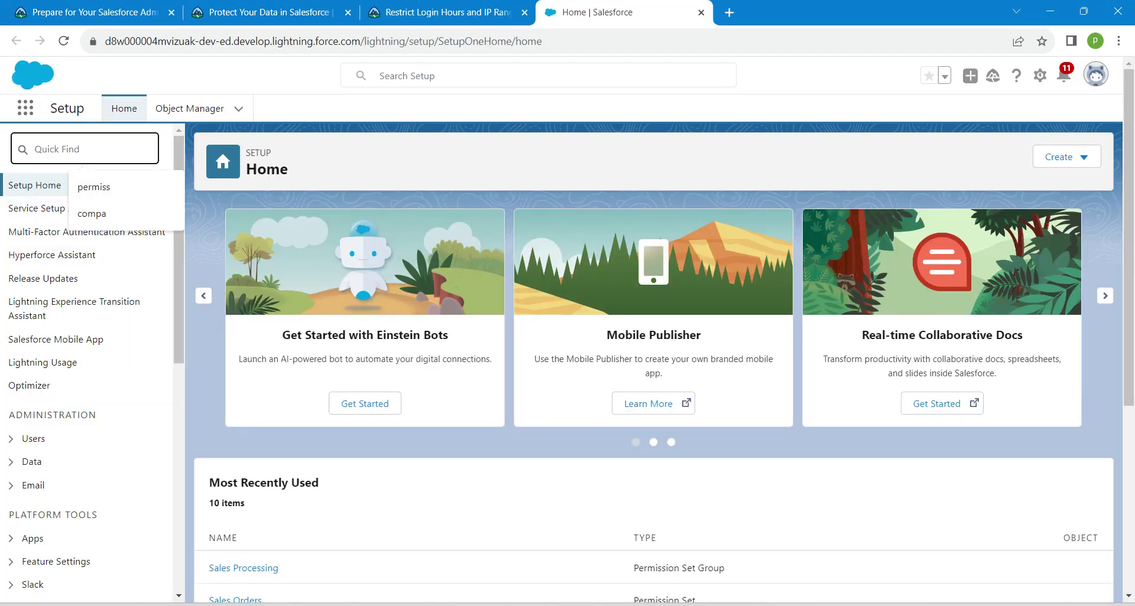
Step: Find Profiles in Setup by searching for "profile", and open Custom: Support Profile from the profiles starting with C
text(p)
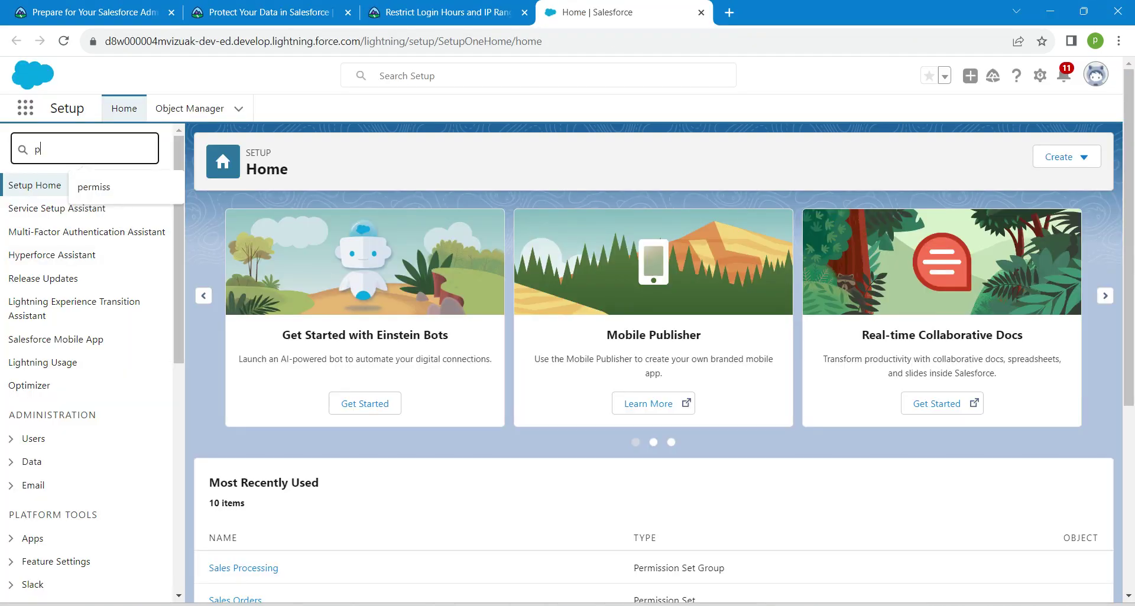
text(rofile)
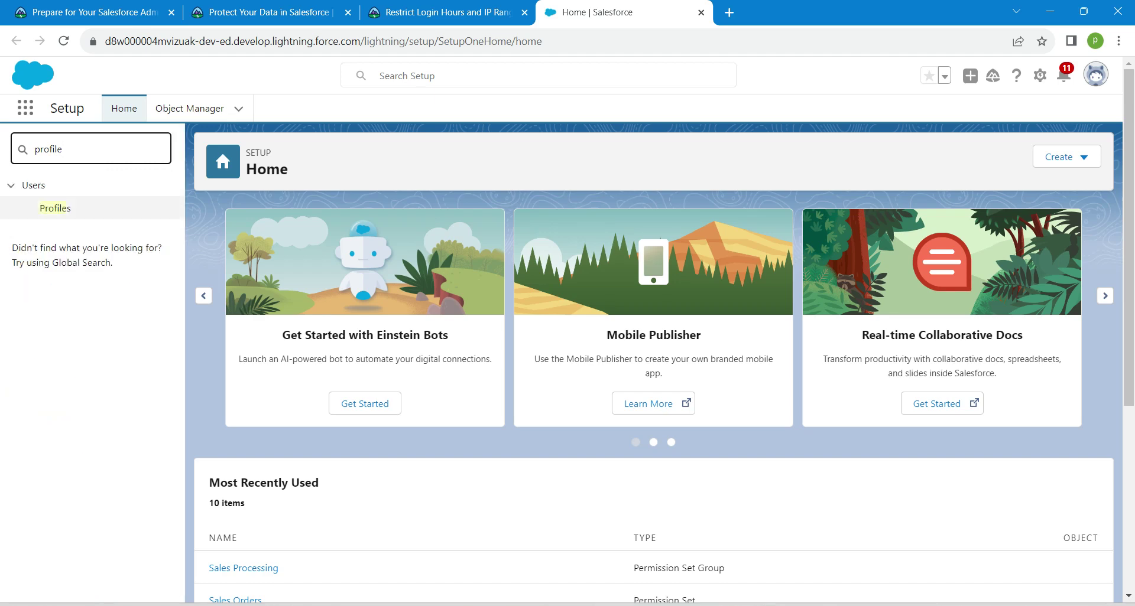
click(55, 208)
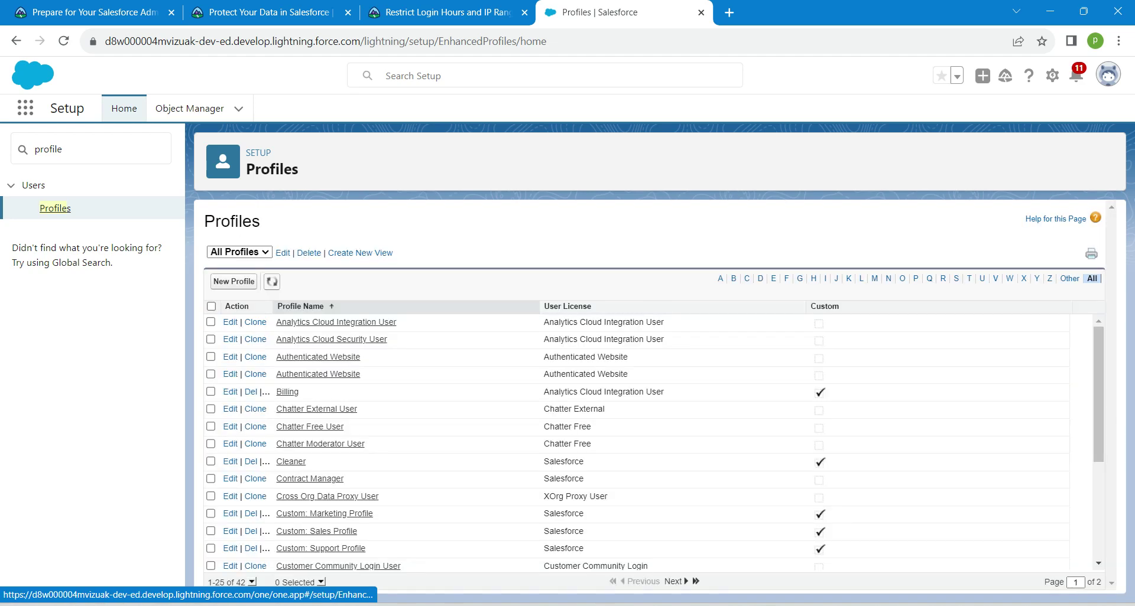
click(747, 278)
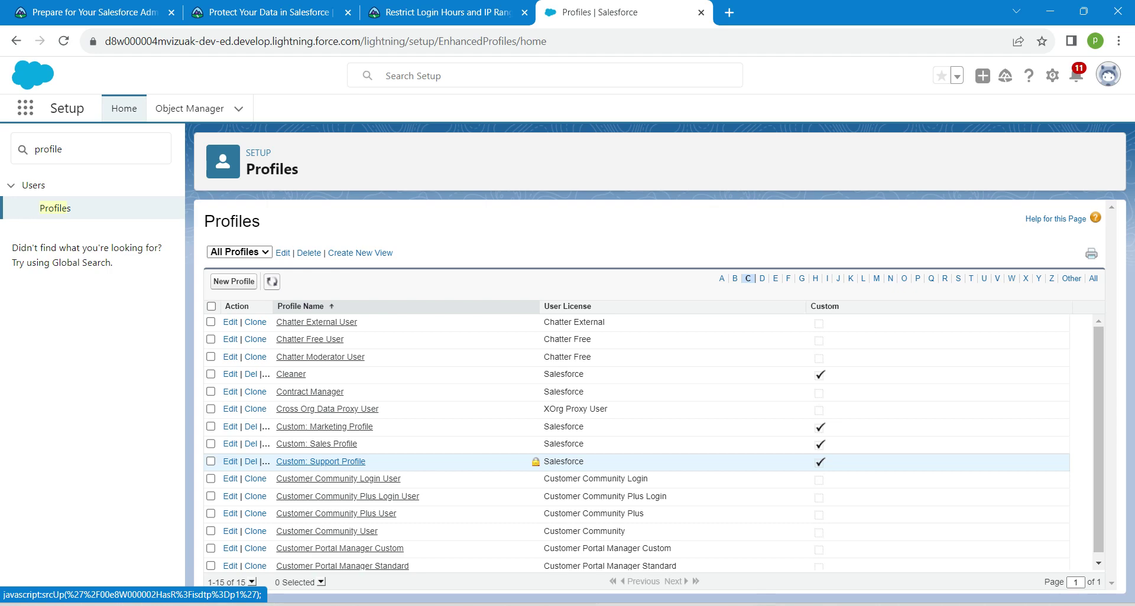
click(320, 462)
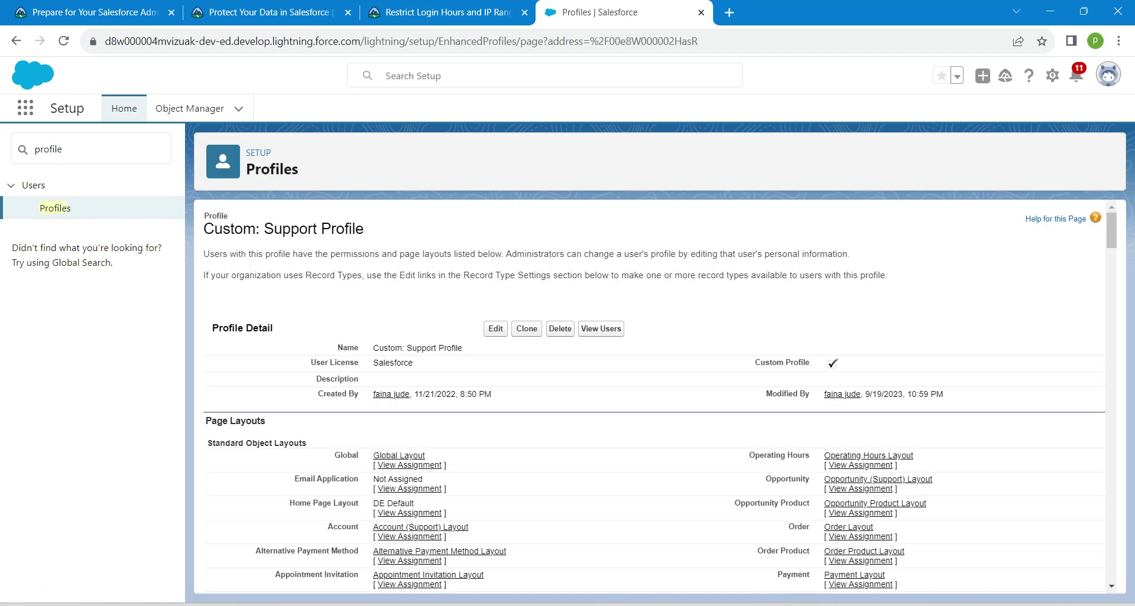
Step: Edit the Login Hours of Custom: Support Profile, setting both Sunday's start and end time to 12:00 AM
drag(1111, 219, 1111, 574)
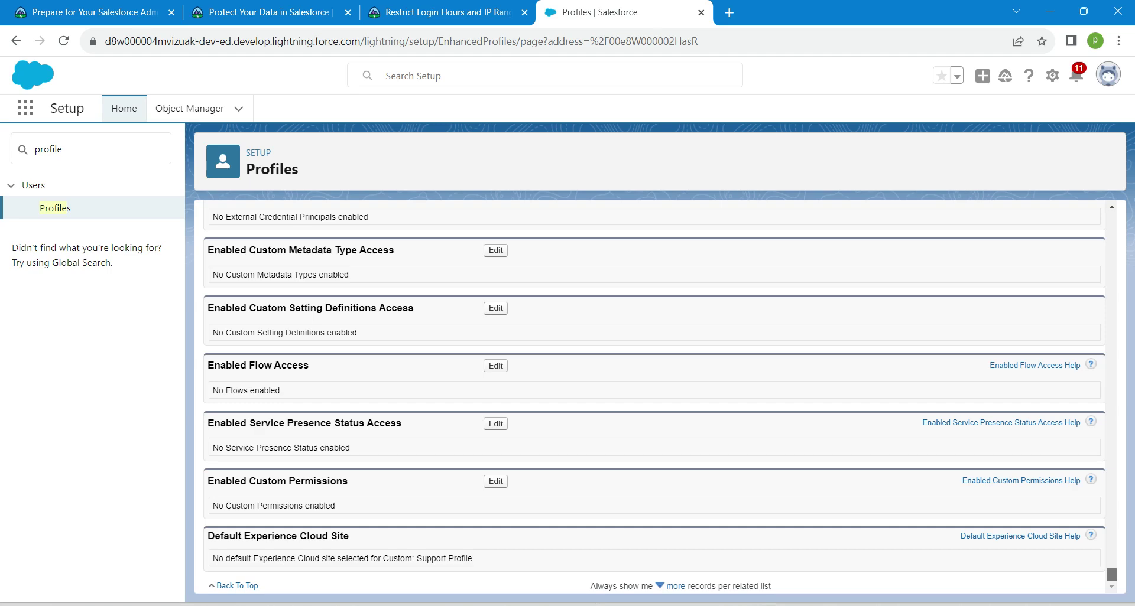
scroll(660, 398, up, 5)
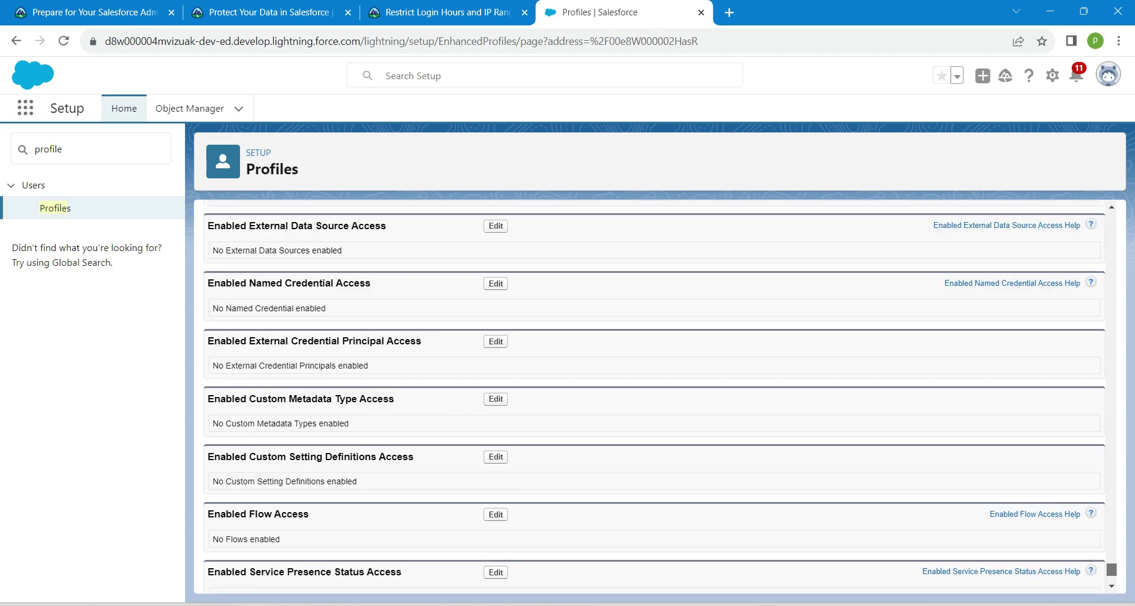
scroll(659, 398, up, 3)
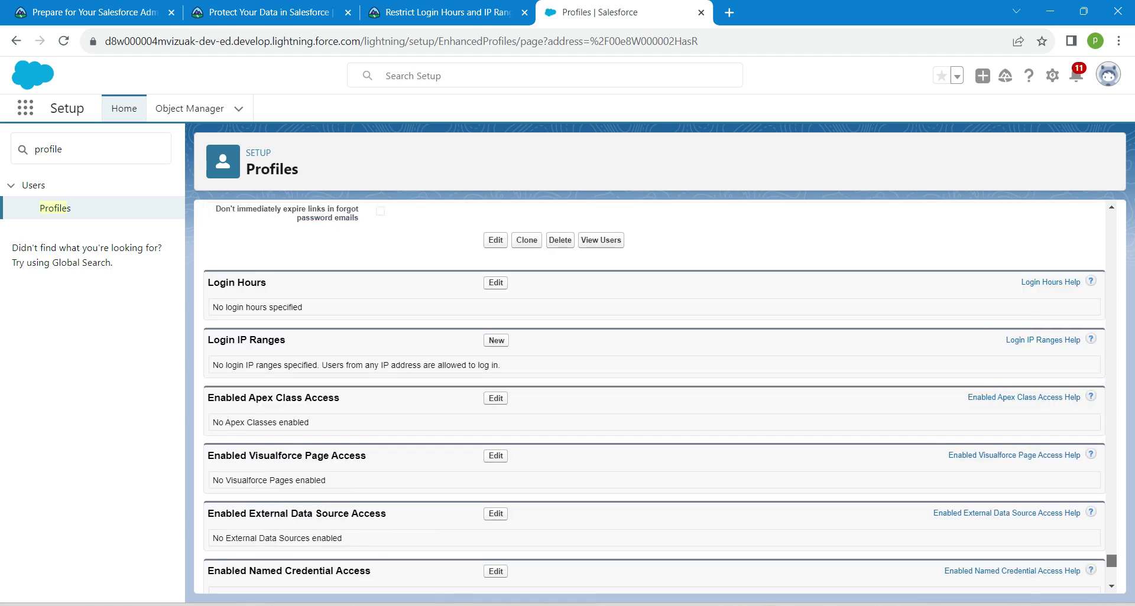
scroll(660, 398, down, 1)
click(496, 226)
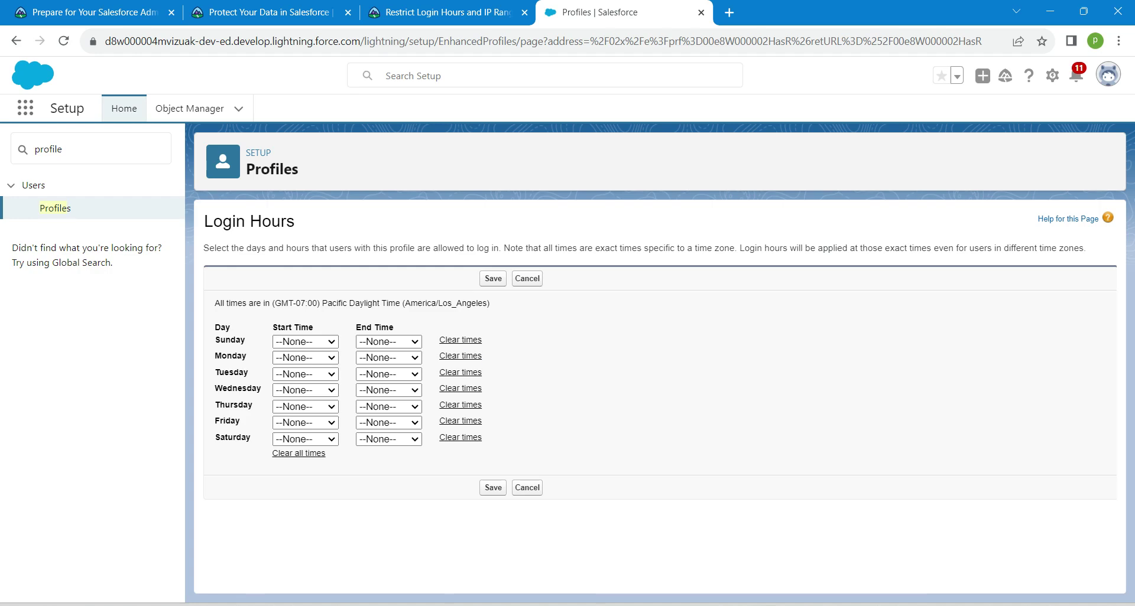
click(305, 342)
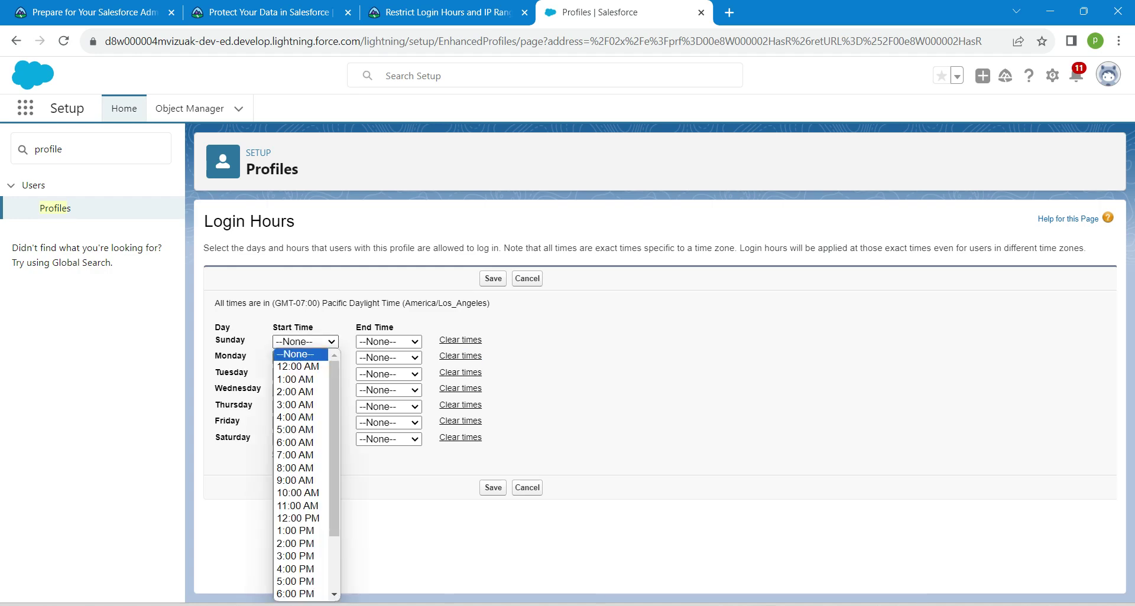
key(Return)
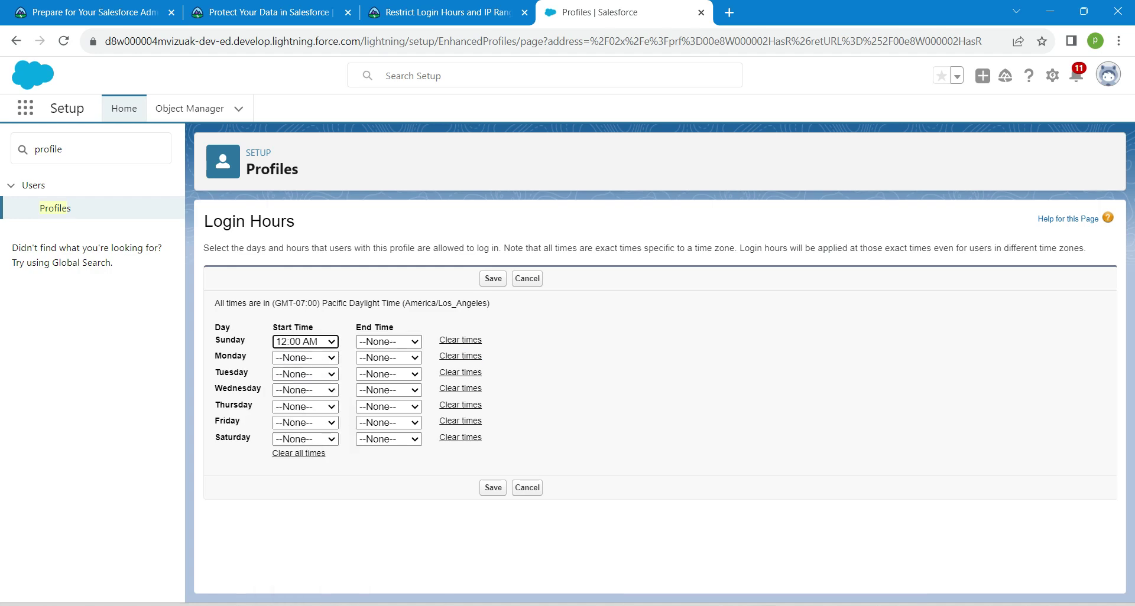
click(389, 342)
key(Return)
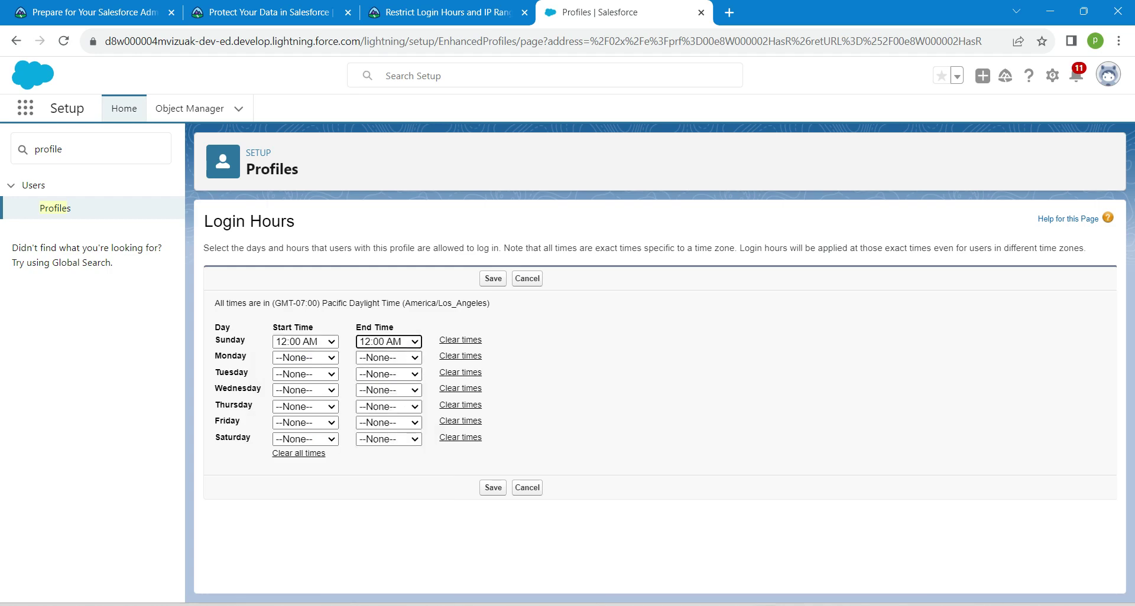
Step: Set the login hours for Monday and Tuesday to 8:00 AM through 6:00 PM
click(304, 358)
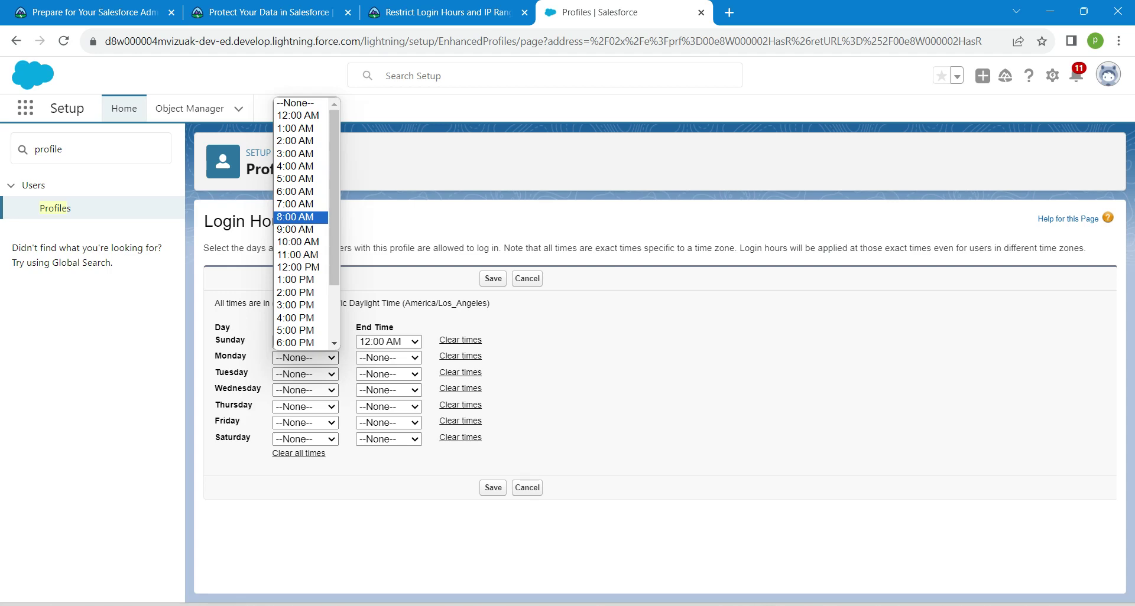
key(Return)
click(388, 358)
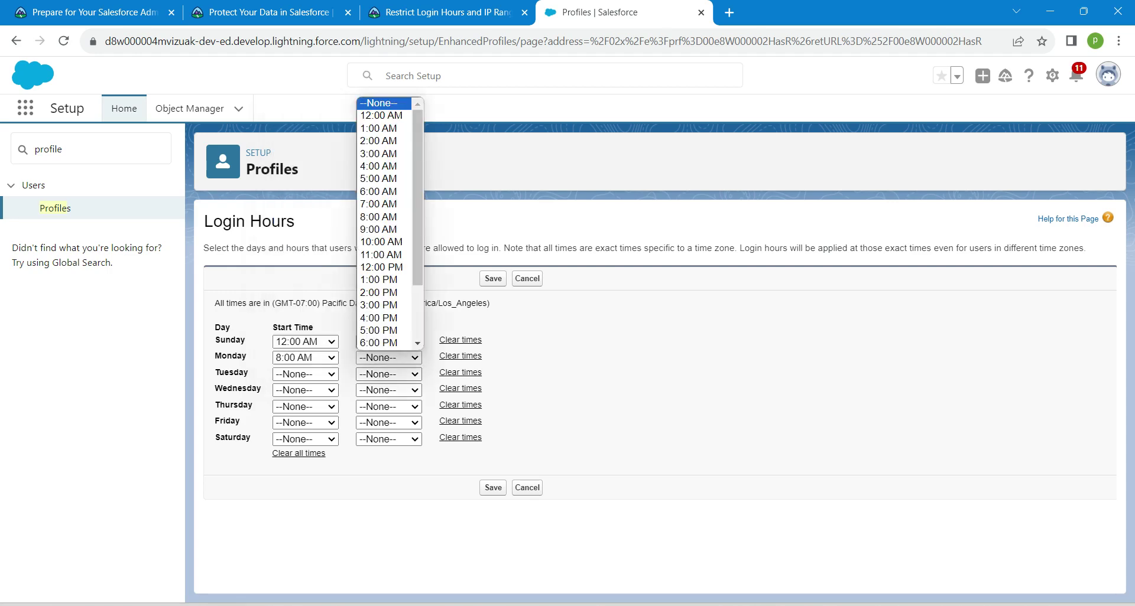
key(Return)
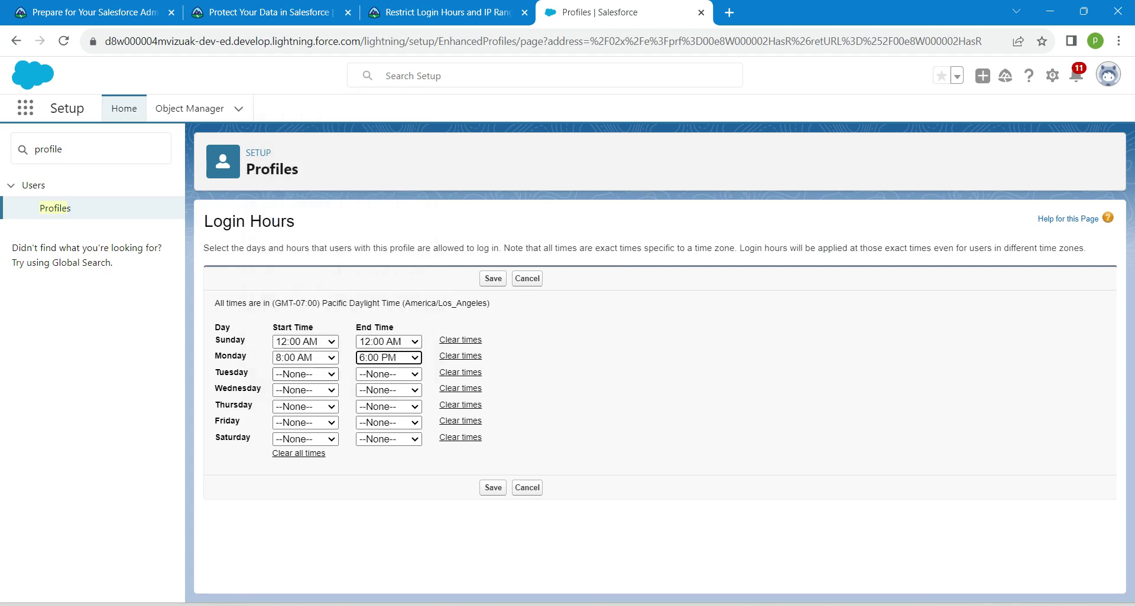
click(319, 374)
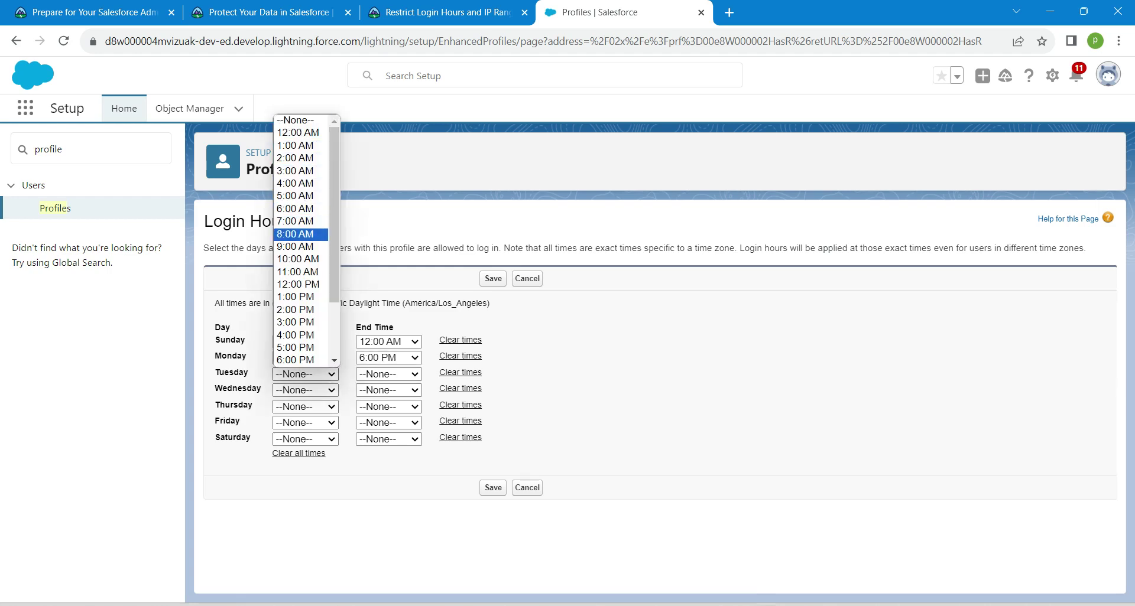
key(Return)
click(388, 374)
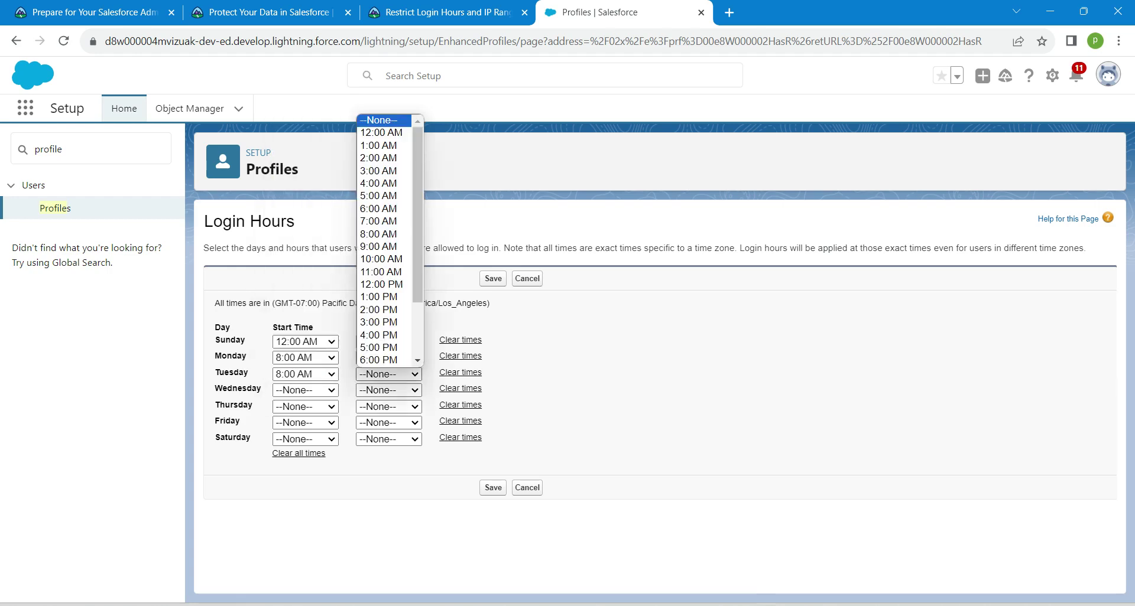
click(384, 362)
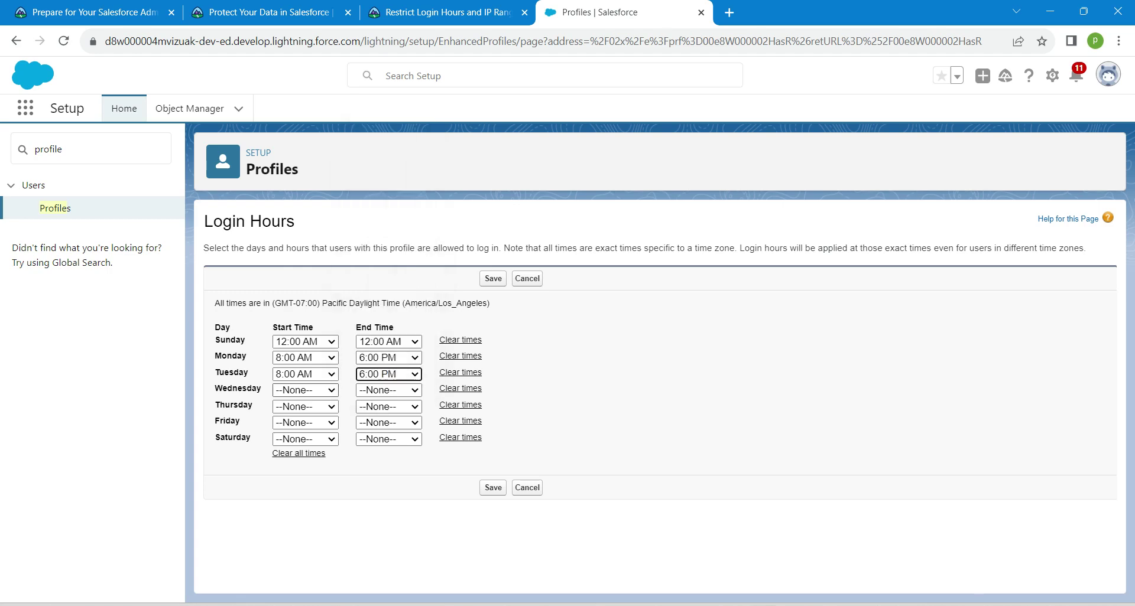
Step: Set Wednesday's login hours to start at 8:00 AM and end at 6:00 PM
click(305, 390)
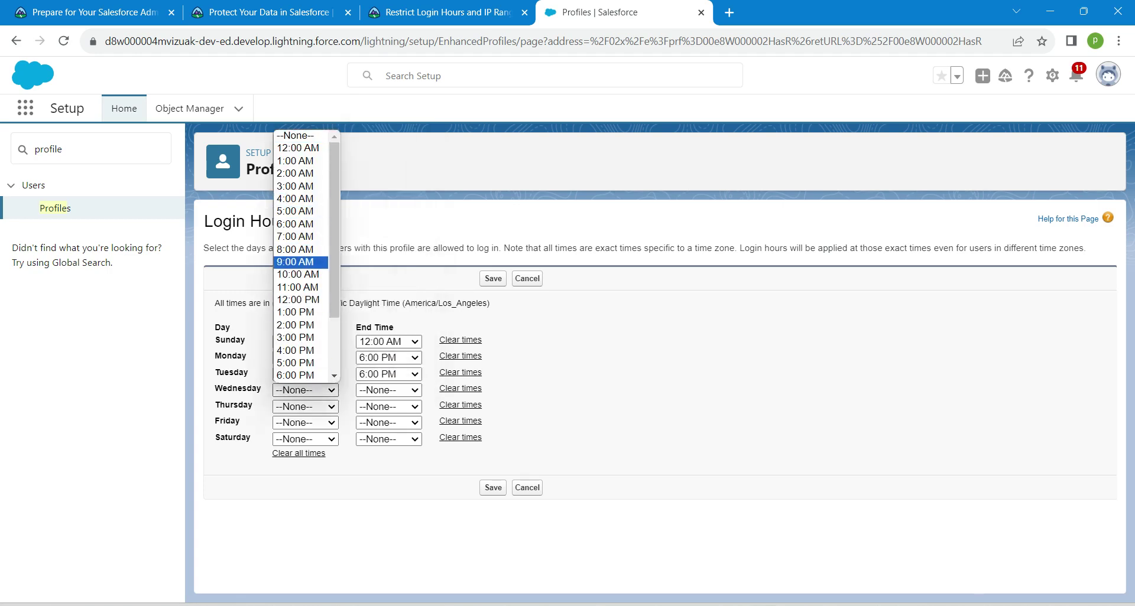
key(Up)
key(Return)
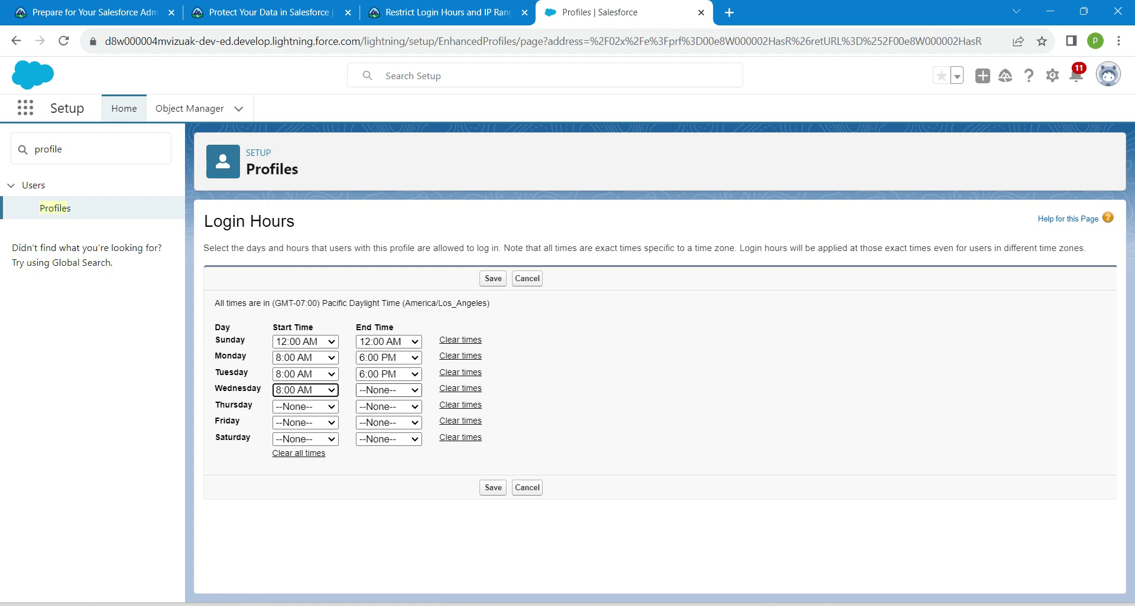
click(389, 390)
click(383, 375)
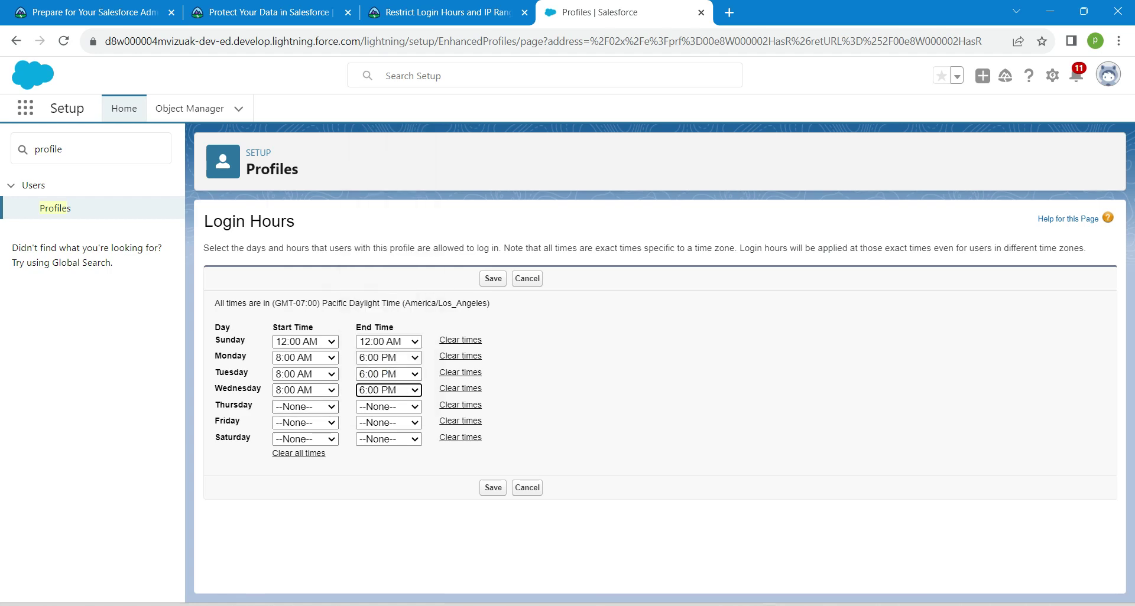
Step: Set Thursday's login hours to start at 8:00 AM and end at 9:00 PM
click(305, 407)
key(Up)
key(Up)
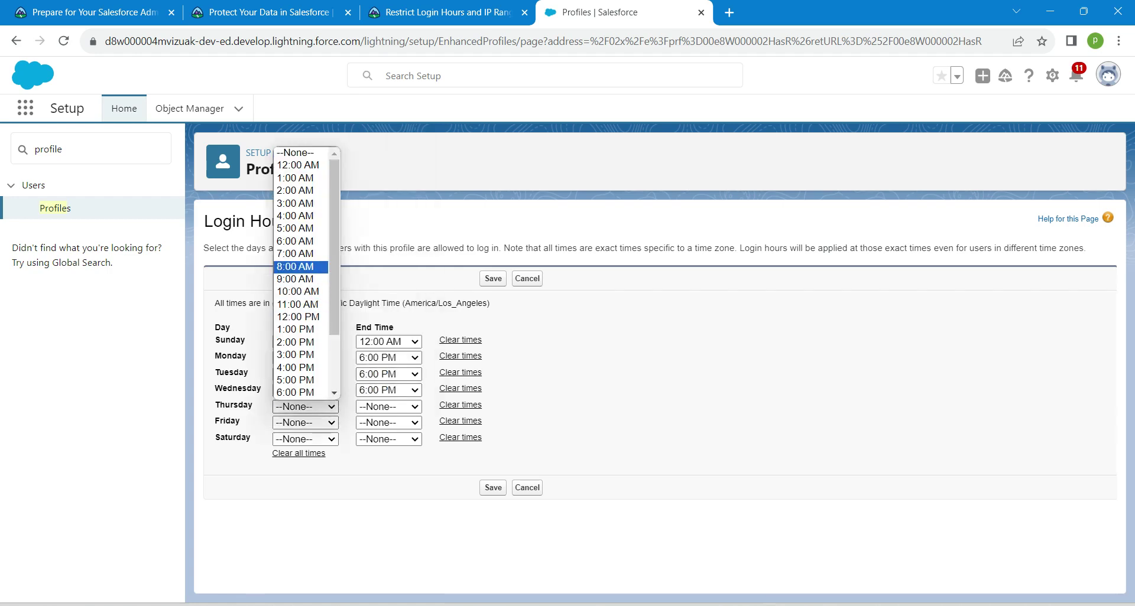
click(301, 267)
click(388, 407)
scroll(384, 393, down, 1)
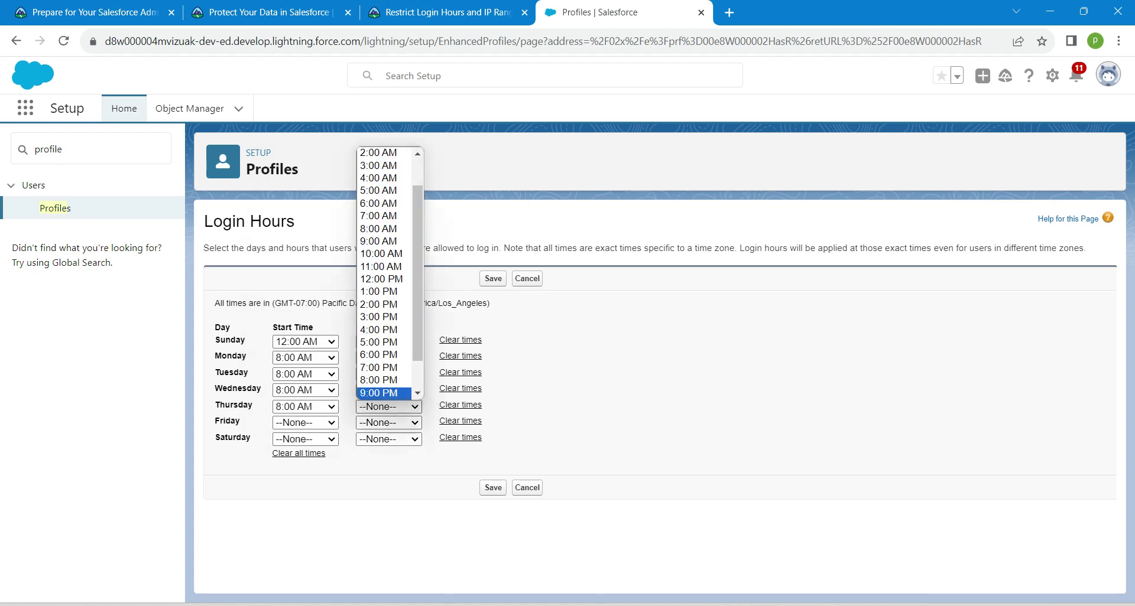
click(385, 393)
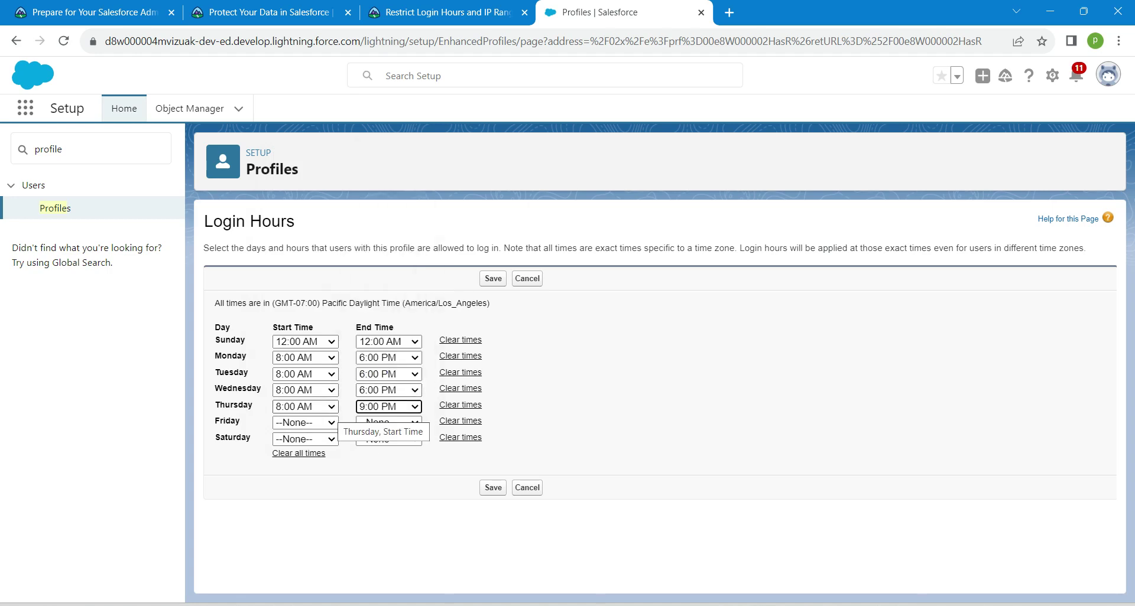
Step: Set Friday's login hours to 8:00 AM through 6:00 PM and correct Thursday's end time to 6:00 PM
click(305, 422)
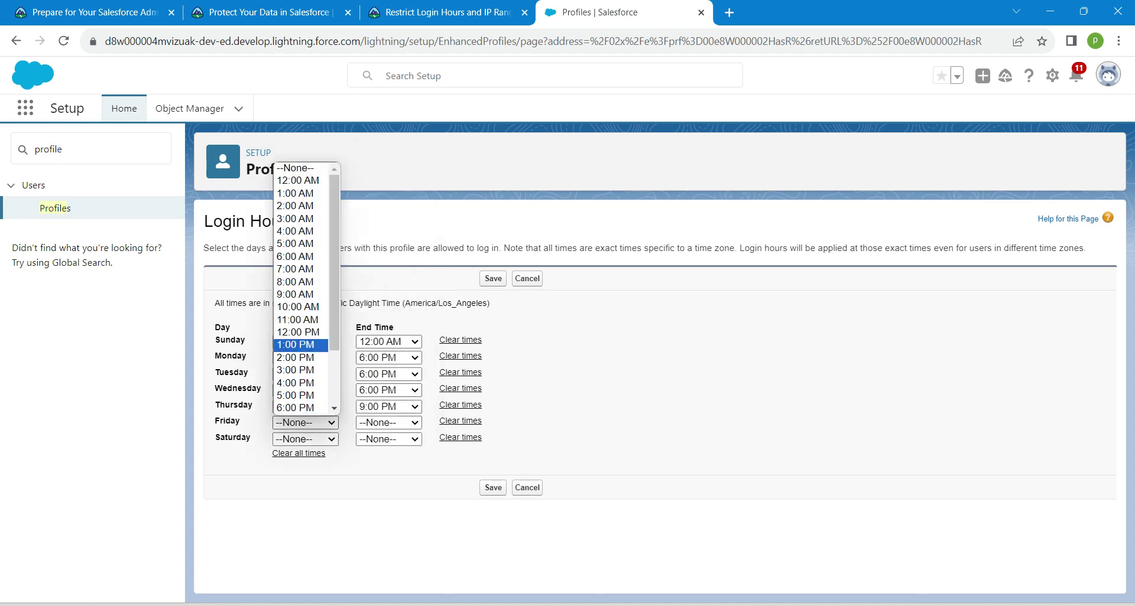
click(295, 282)
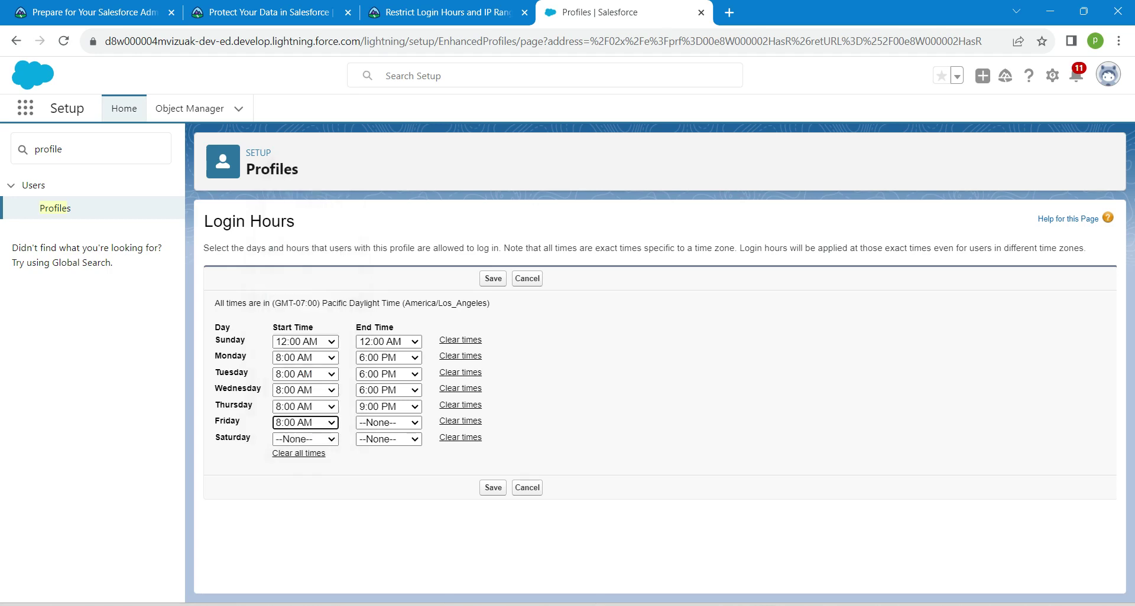
click(389, 422)
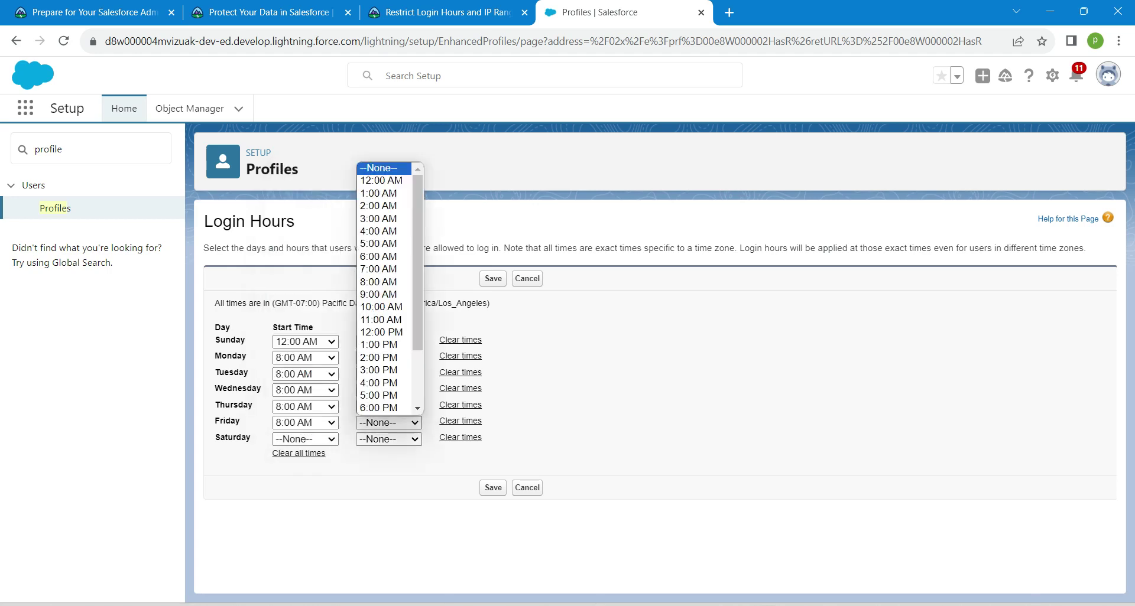
click(385, 410)
click(388, 406)
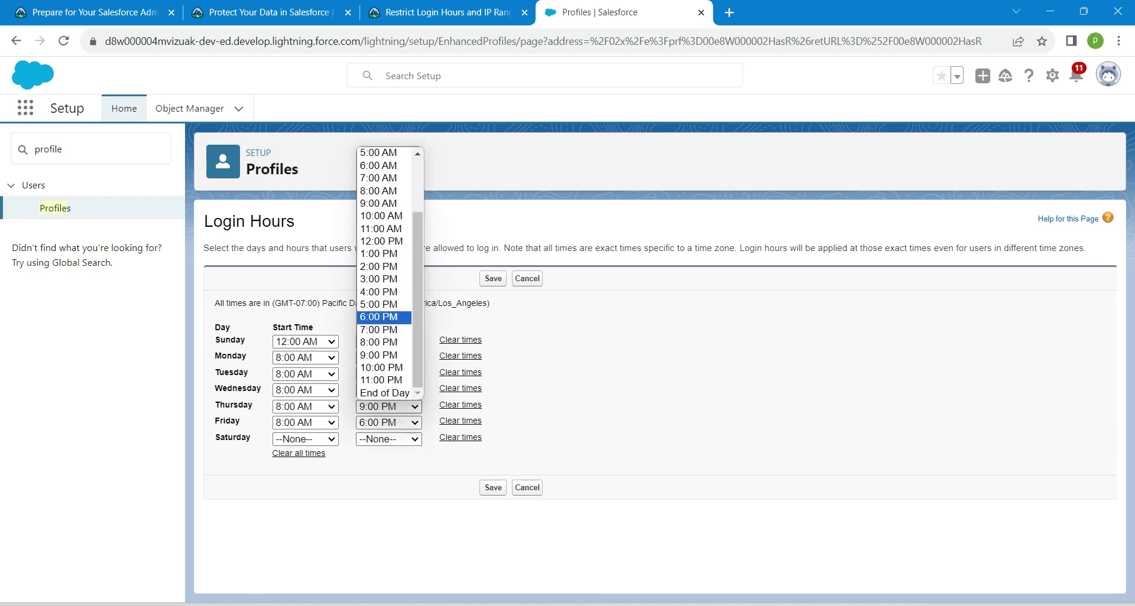
click(379, 317)
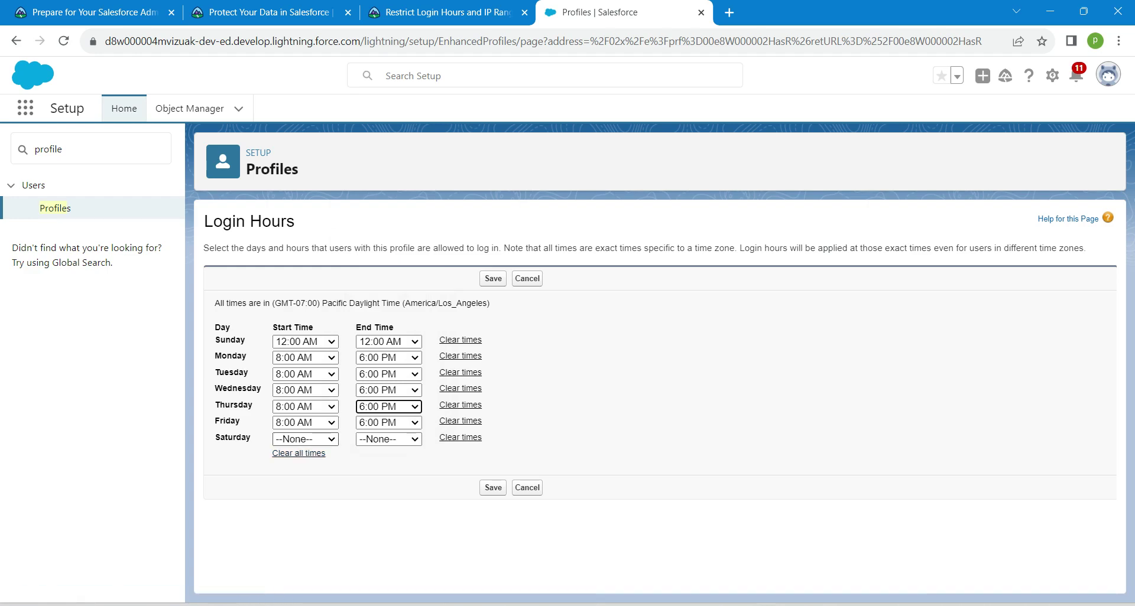
Step: Set both Saturday's start and end time to 12:00 AM and save the profile's login hours
click(313, 441)
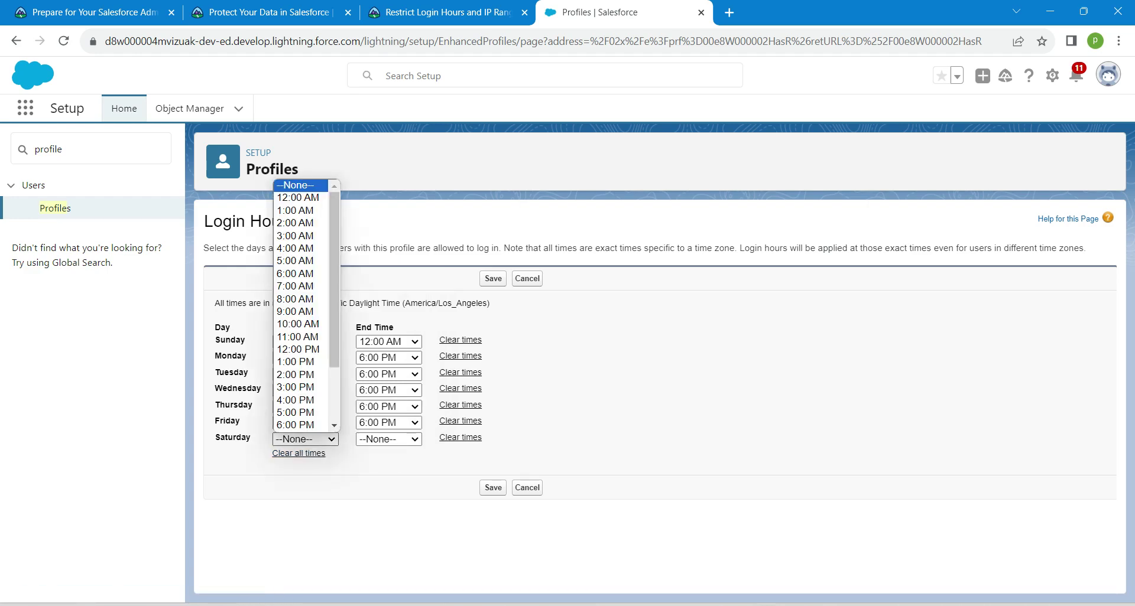
scroll(300, 362, down, 1)
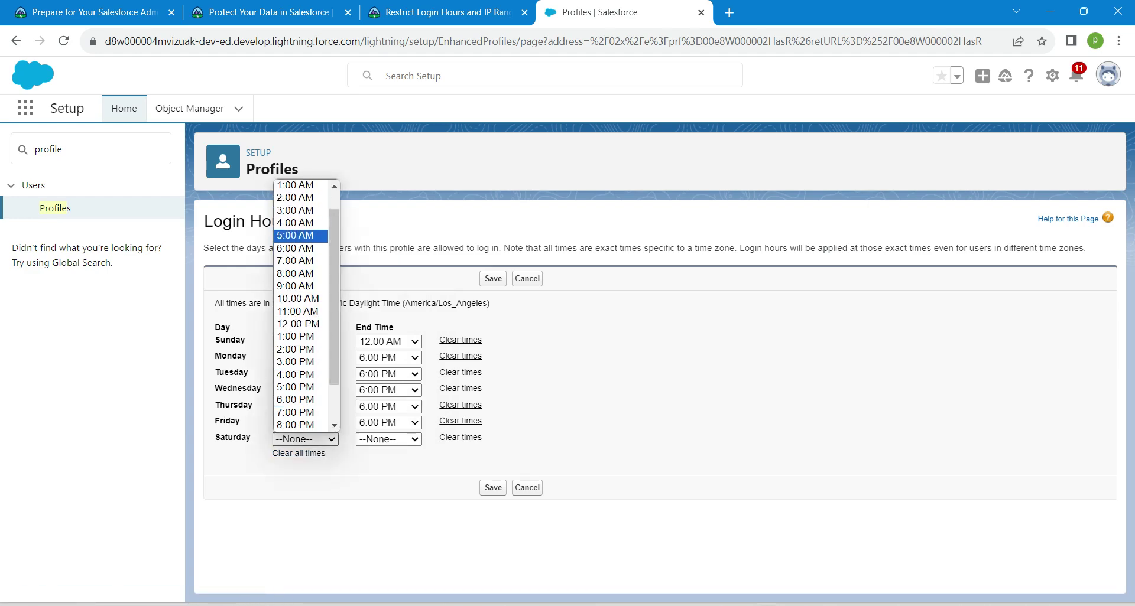
mouse_move(334, 372)
mouse_down()
mouse_move(333, 408)
mouse_move(334, 355)
mouse_up()
click(300, 198)
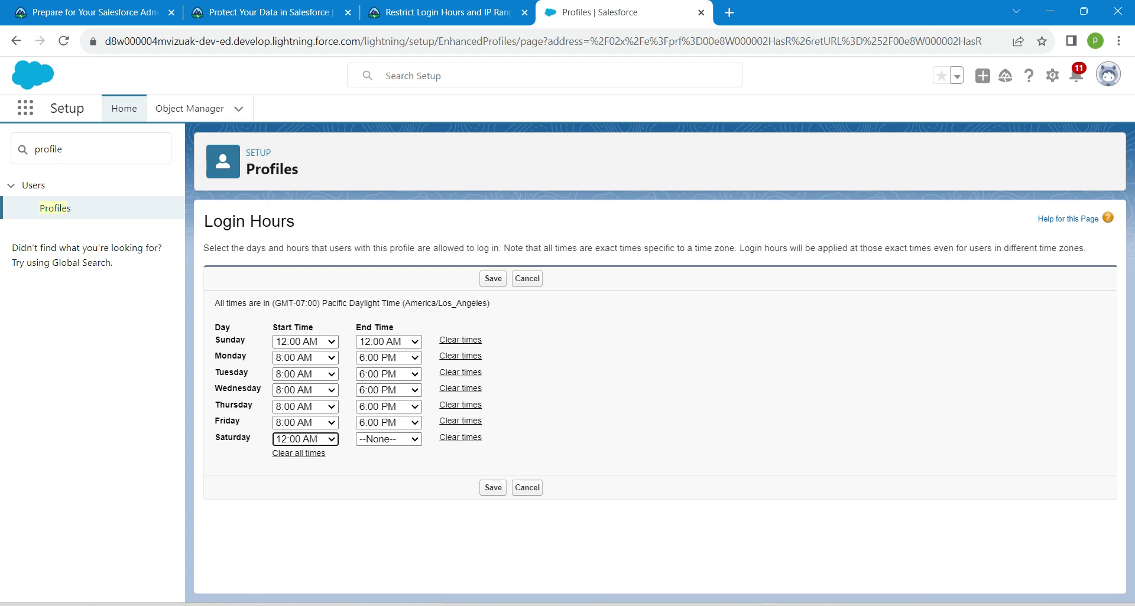
click(388, 439)
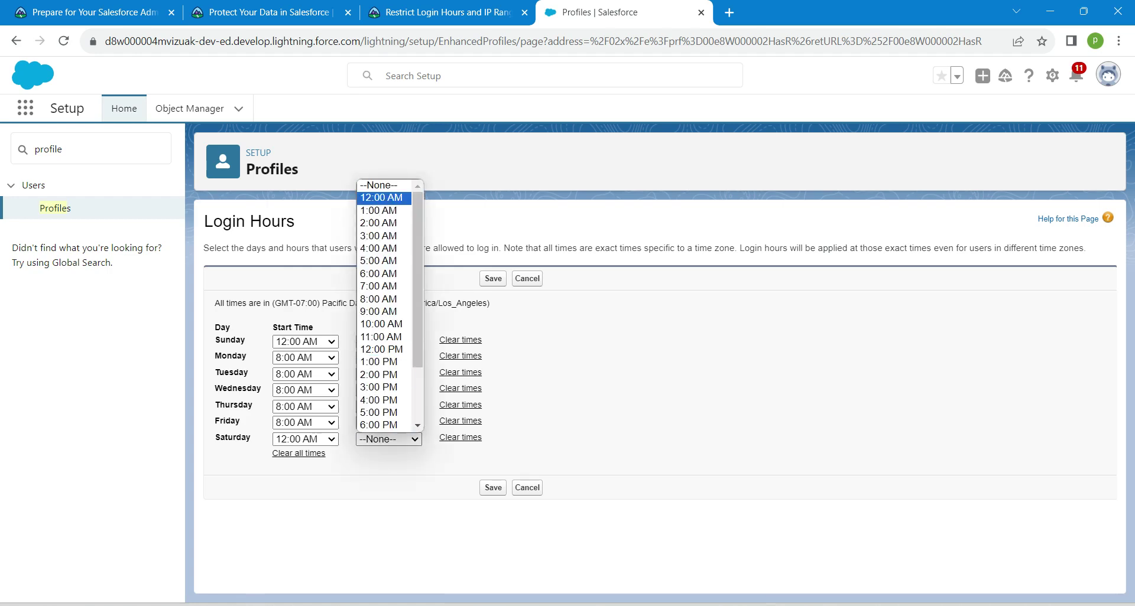
key(Return)
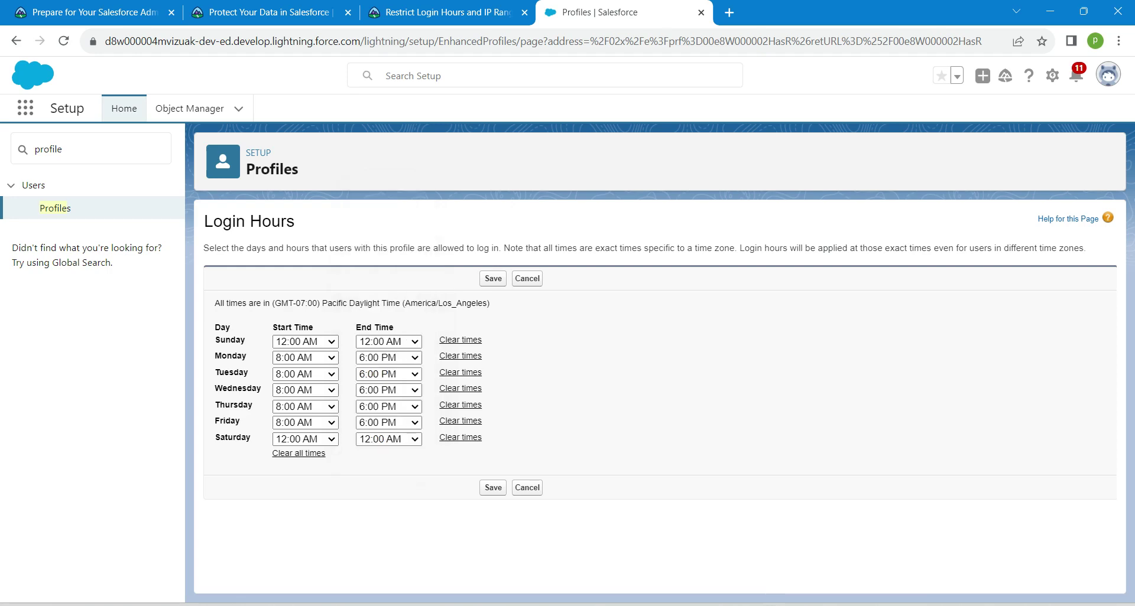
click(492, 278)
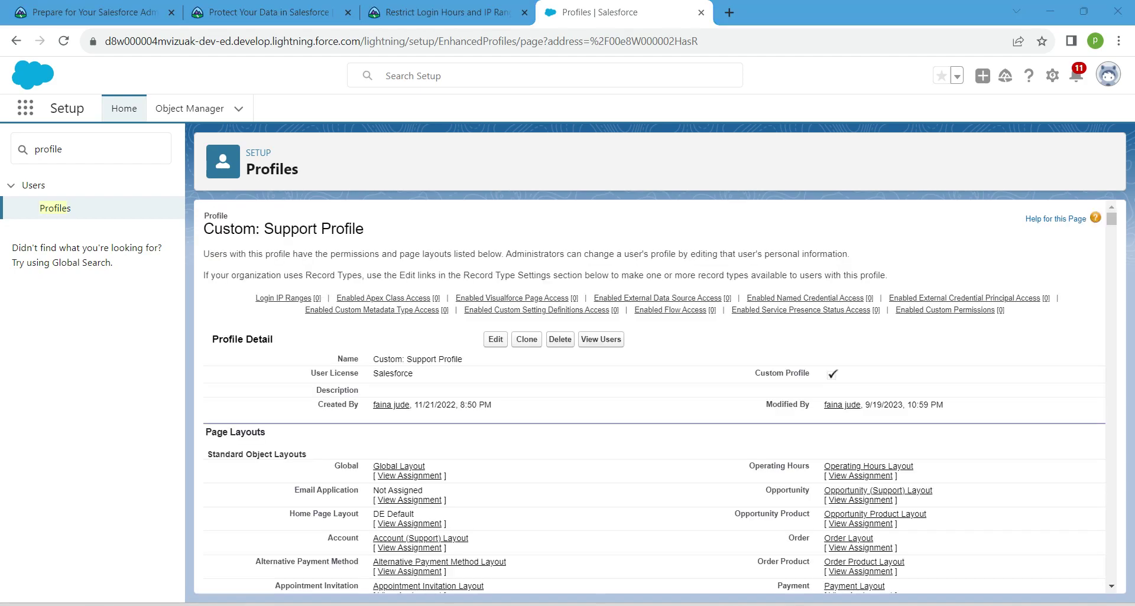
Step: Start a new entry under Login IP Ranges on the Custom: Support Profile
drag(1111, 219, 1112, 458)
scroll(650, 396, down, 20)
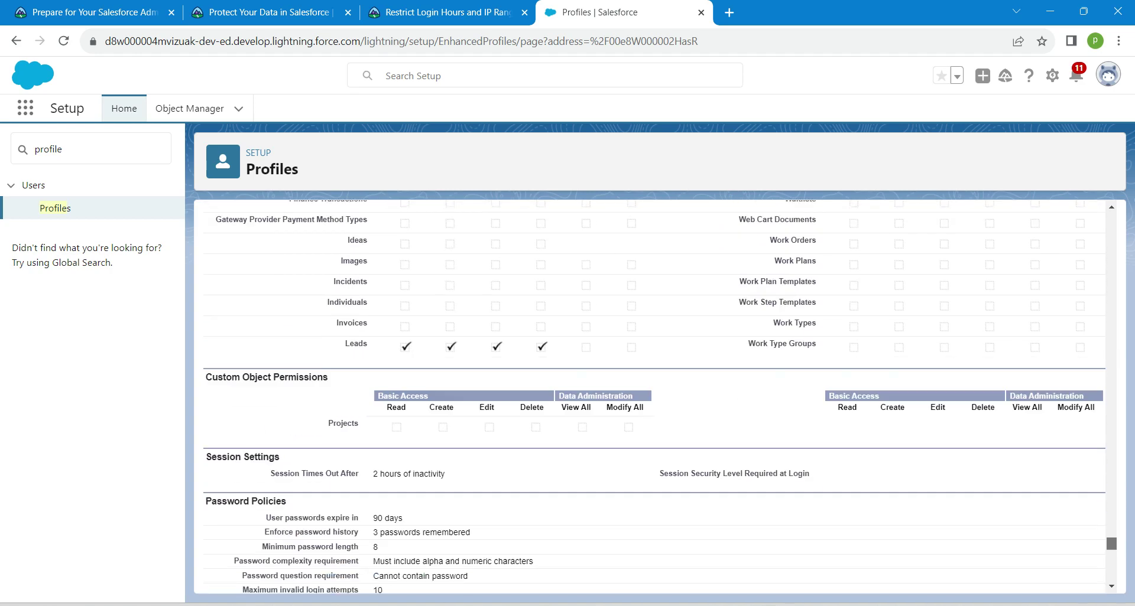
scroll(650, 396, down, 15)
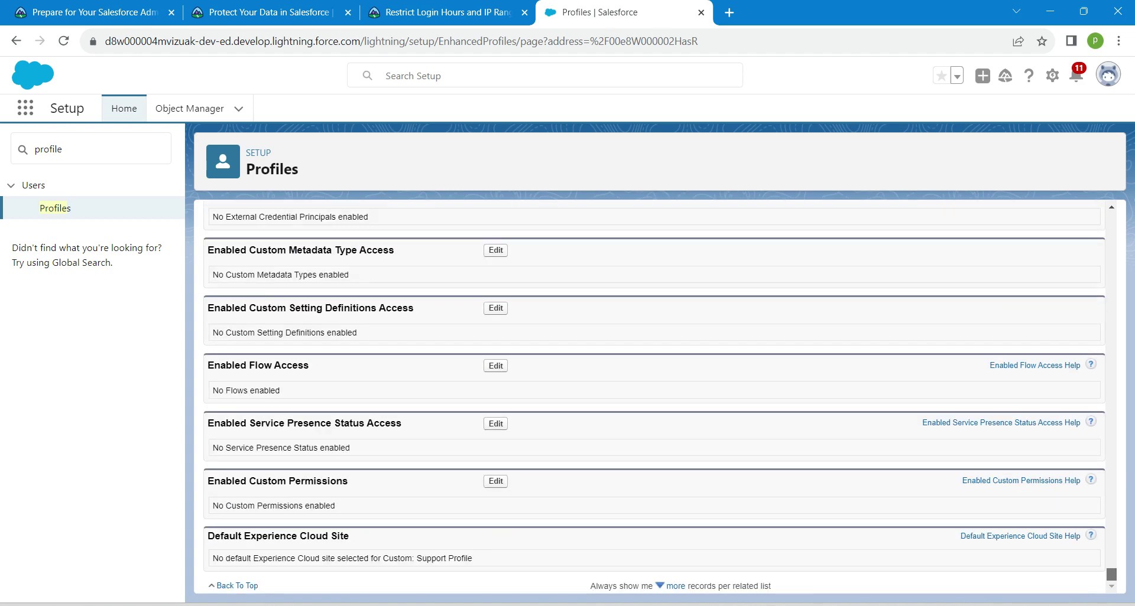
scroll(650, 396, up, 5)
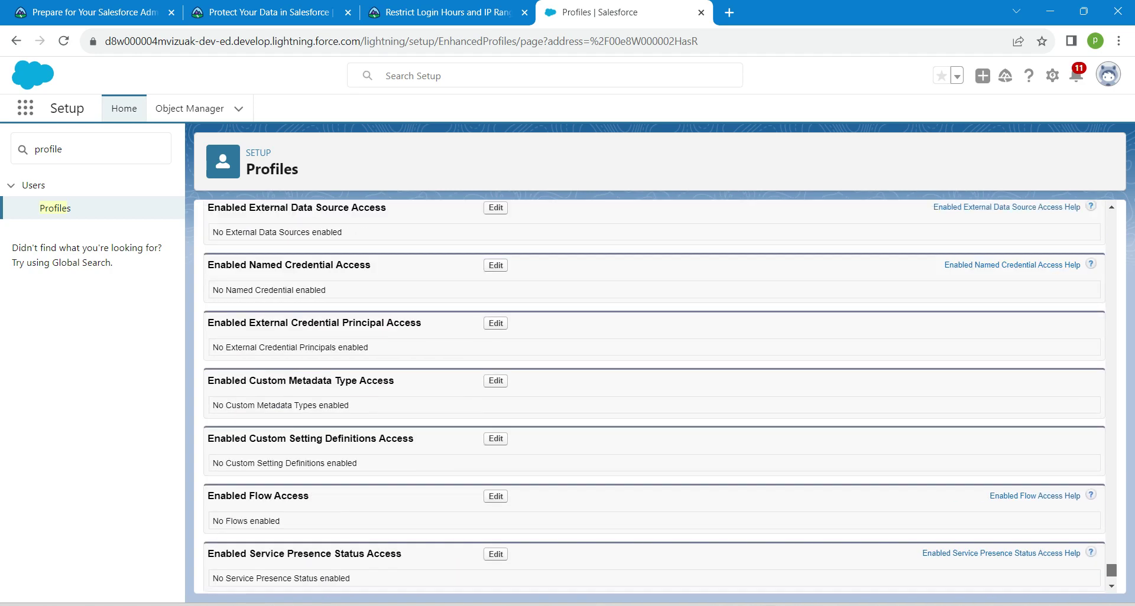
scroll(650, 396, down, 1)
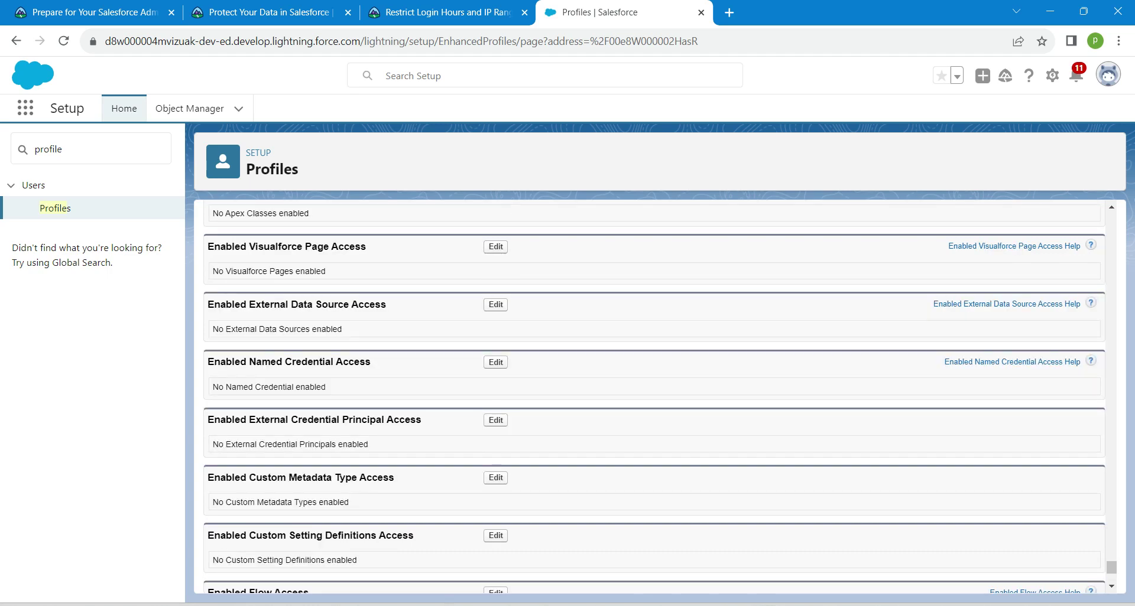
scroll(651, 396, up, 5)
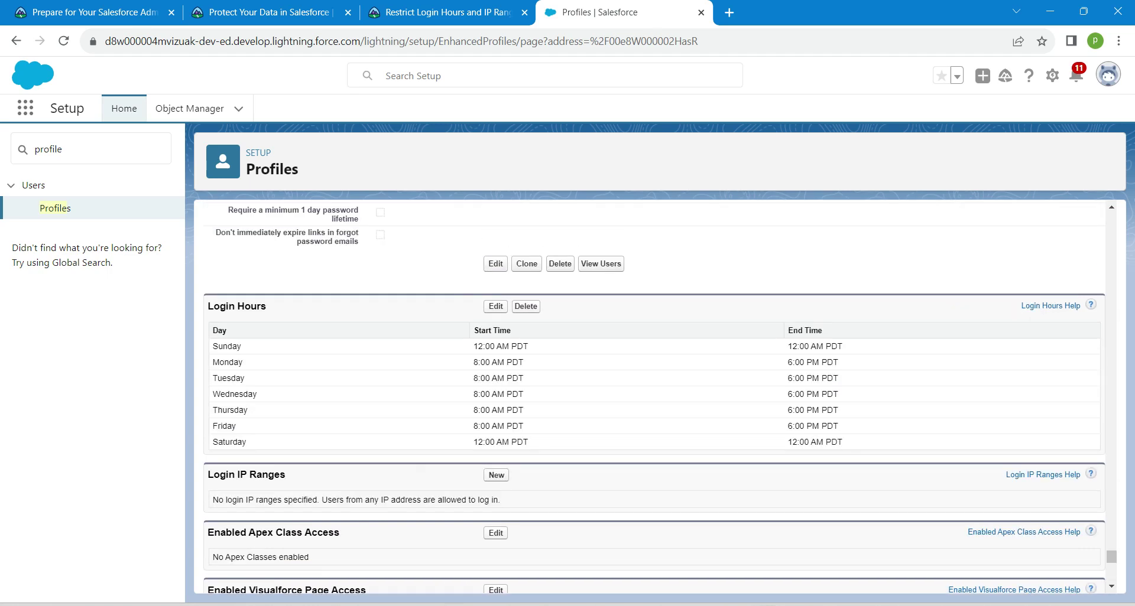
click(496, 475)
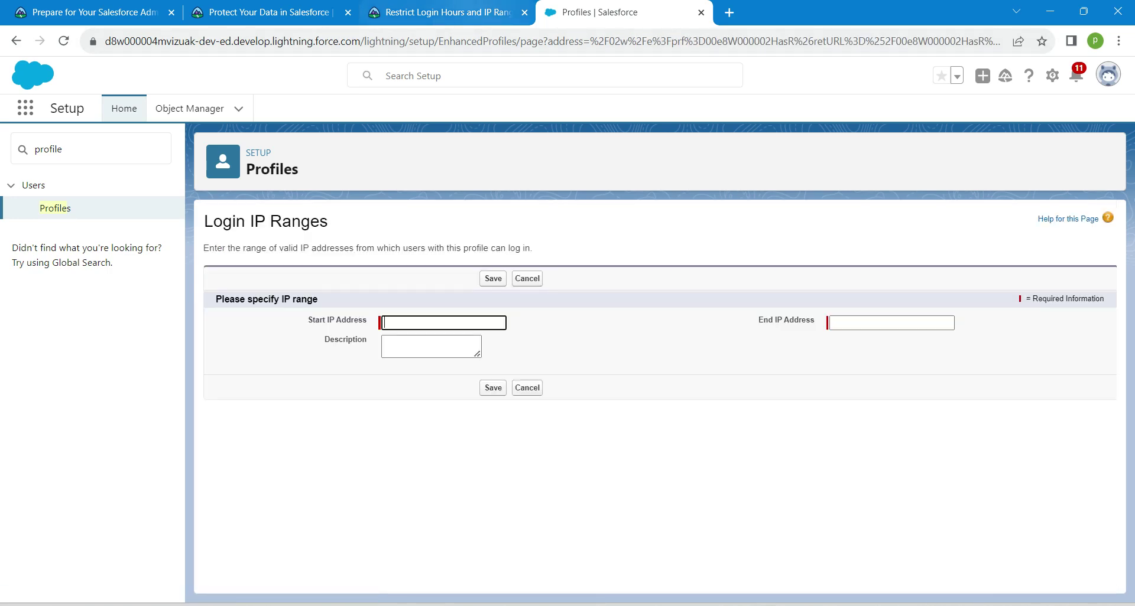
Step: Copy the start IP address 0.0.0.0 from the Trailhead instructions into the new login IP range's Start IP Address
click(440, 12)
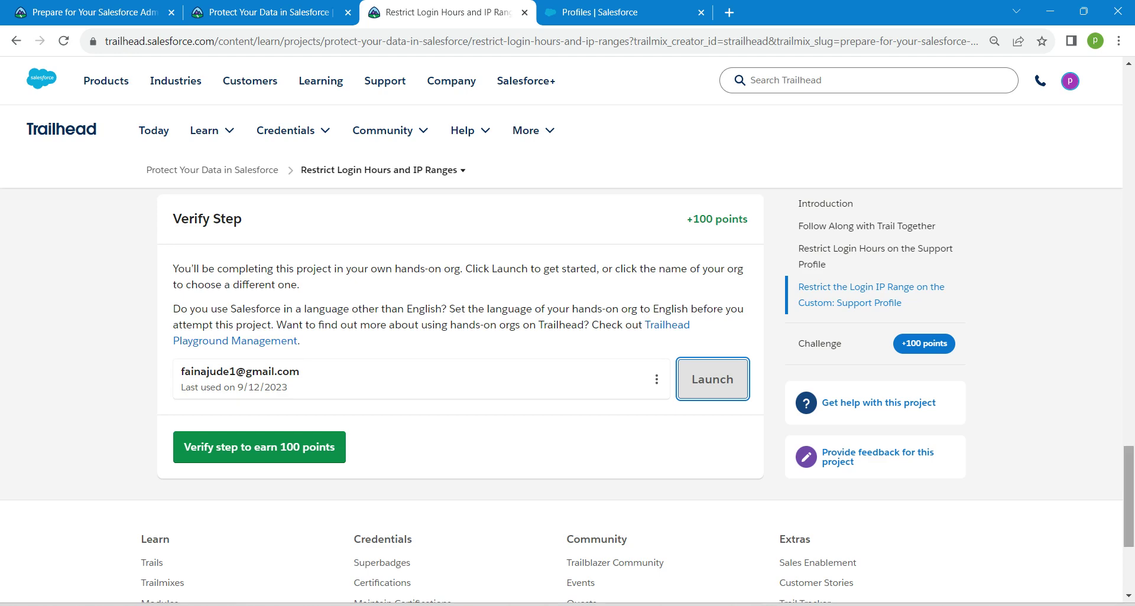
scroll(567, 396, up, 10)
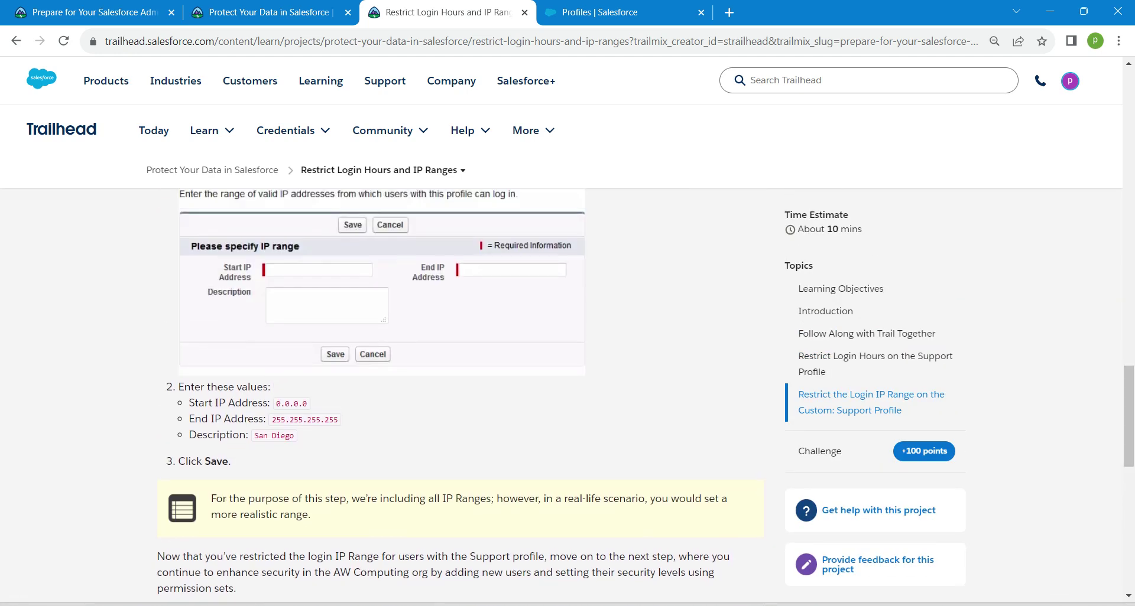
drag(273, 404, 308, 404)
key(ctrl+c)
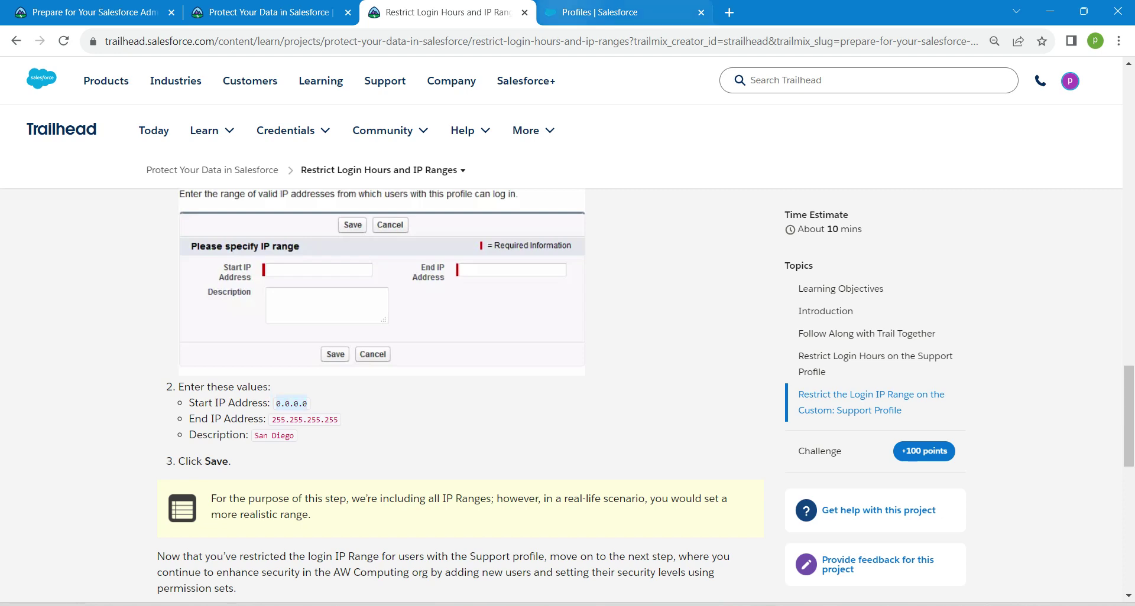
key(ctrl+Tab)
key(ctrl+v)
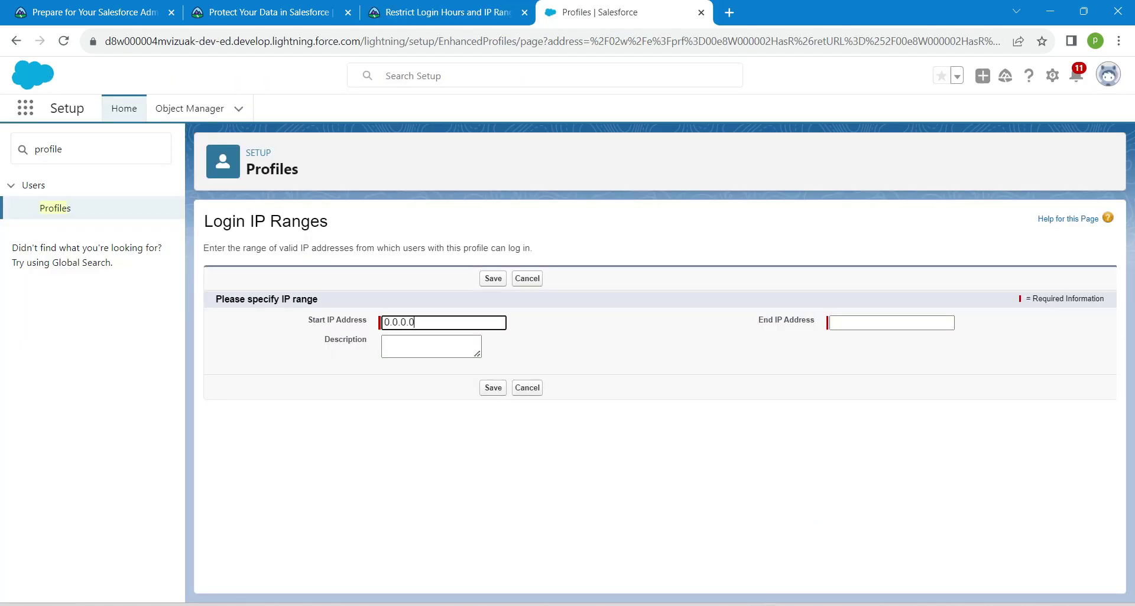
Step: Copy the end IP address 255.255.255.255 from the Trailhead instructions into the range's End IP Address
key(ctrl+shift+Tab)
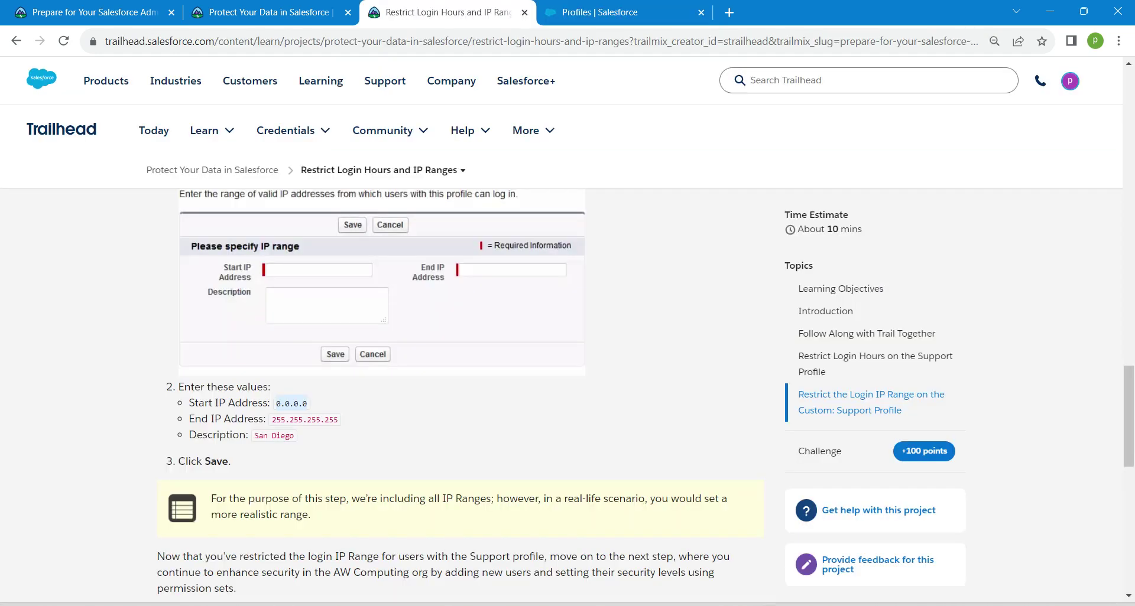
drag(270, 419, 339, 419)
key(ctrl+c)
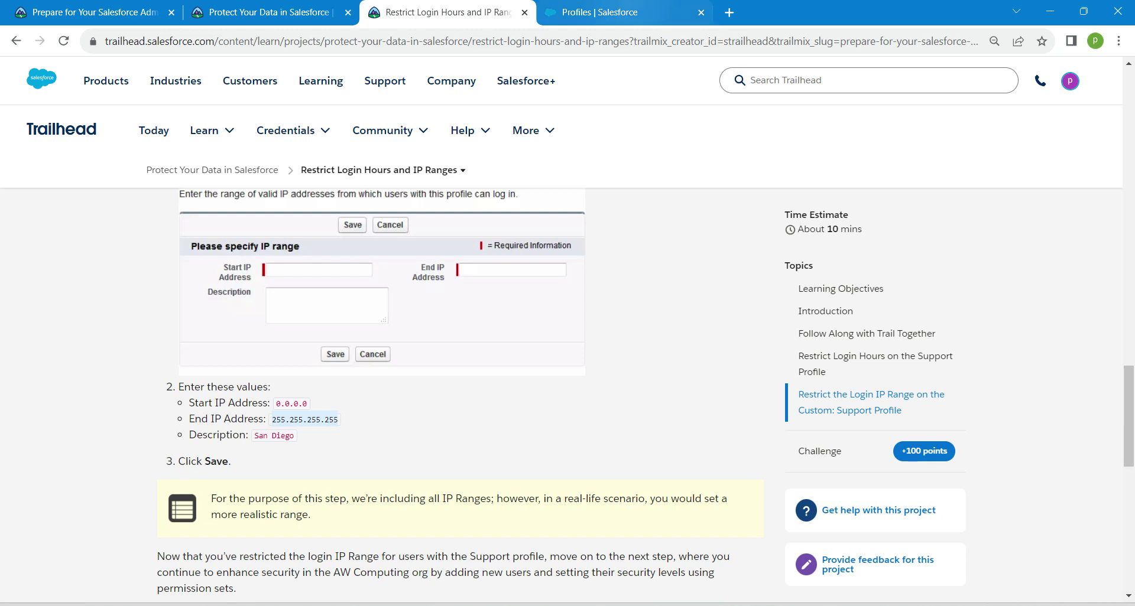
key(ctrl+Tab)
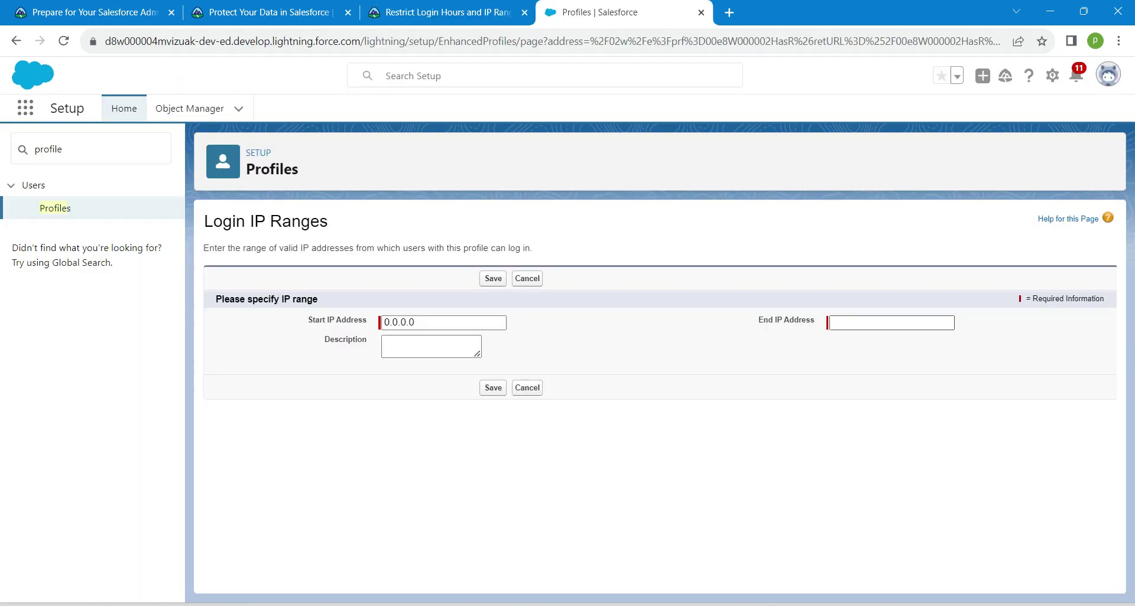
click(891, 323)
key(ctrl+v)
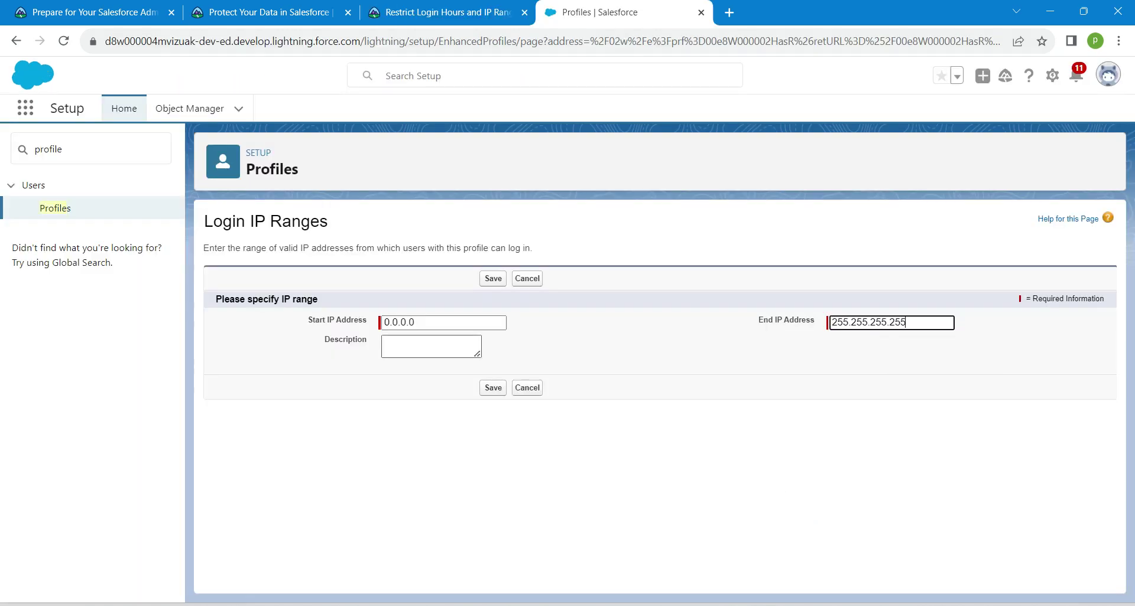
Step: Describe the login IP range as San Diego, matching the Trailhead instructions, and save it
click(431, 347)
click(445, 12)
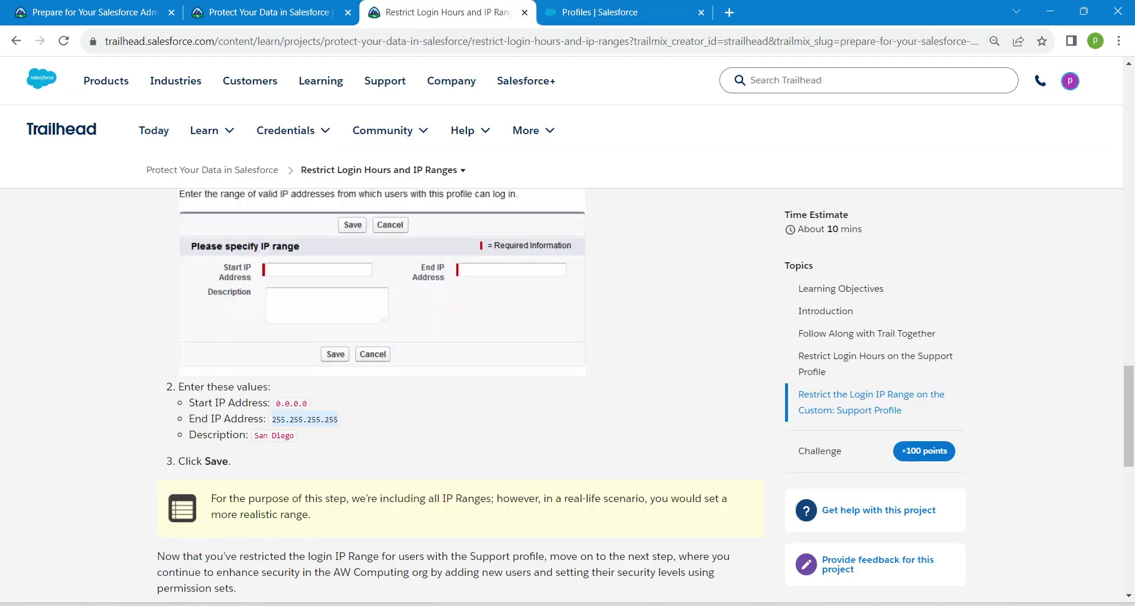
click(255, 435)
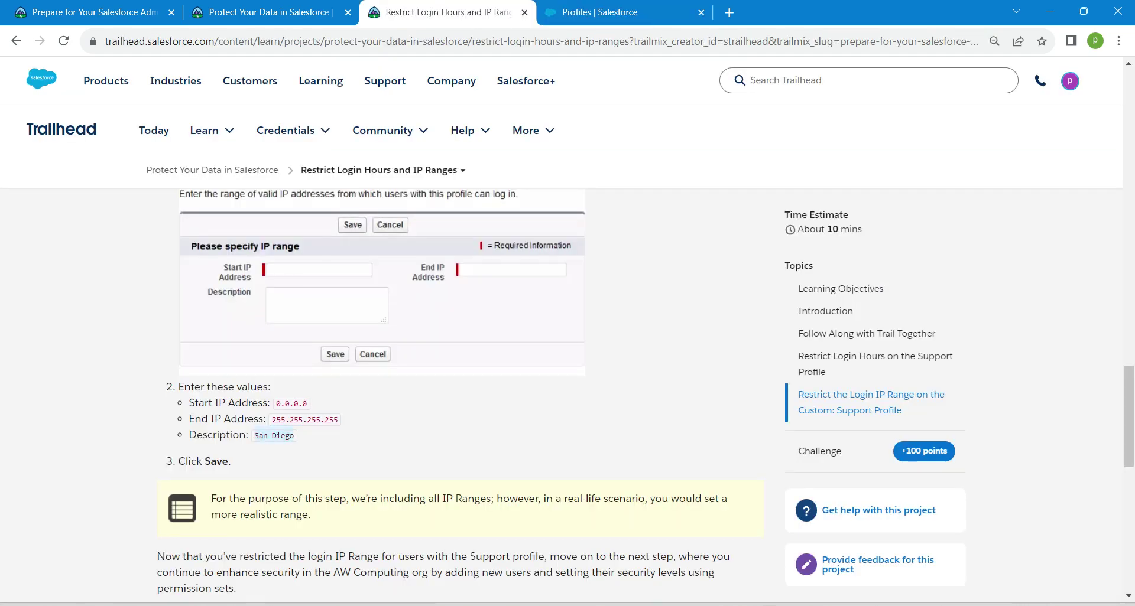
click(618, 12)
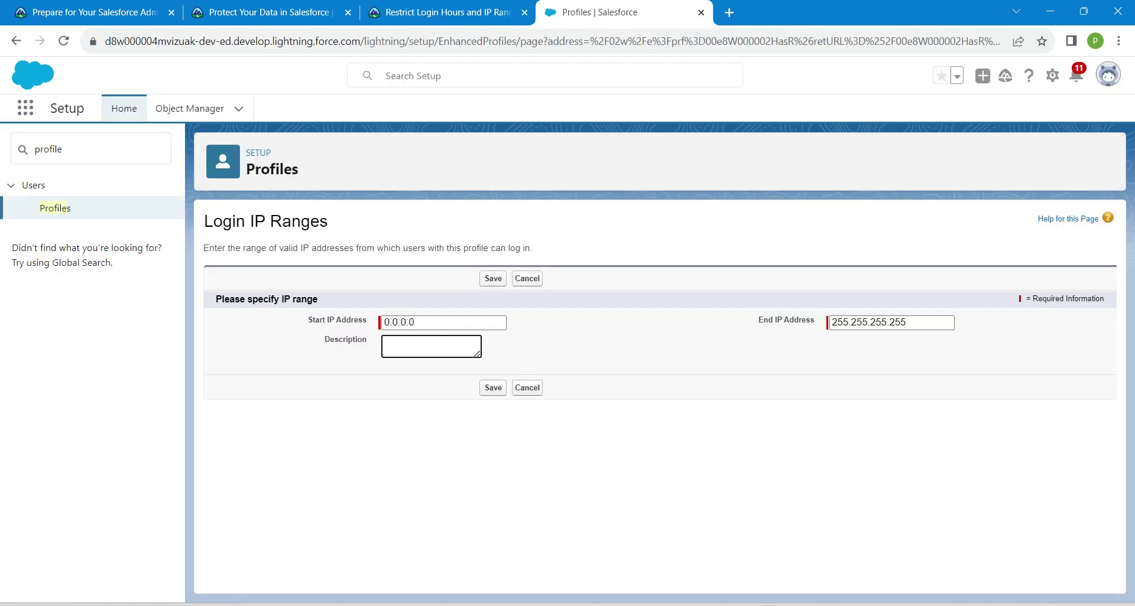
text(San Diego)
click(493, 388)
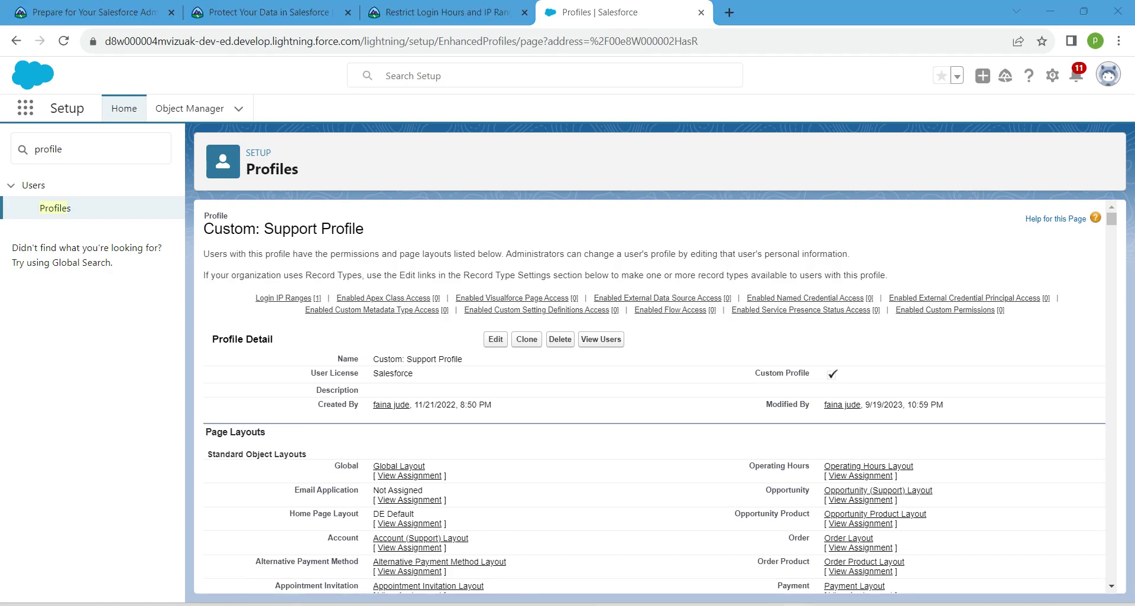
Step: Verify the Restrict Login Hours and IP Ranges step on Trailhead, and reload the Protect Your Data in Salesforce project page
click(448, 12)
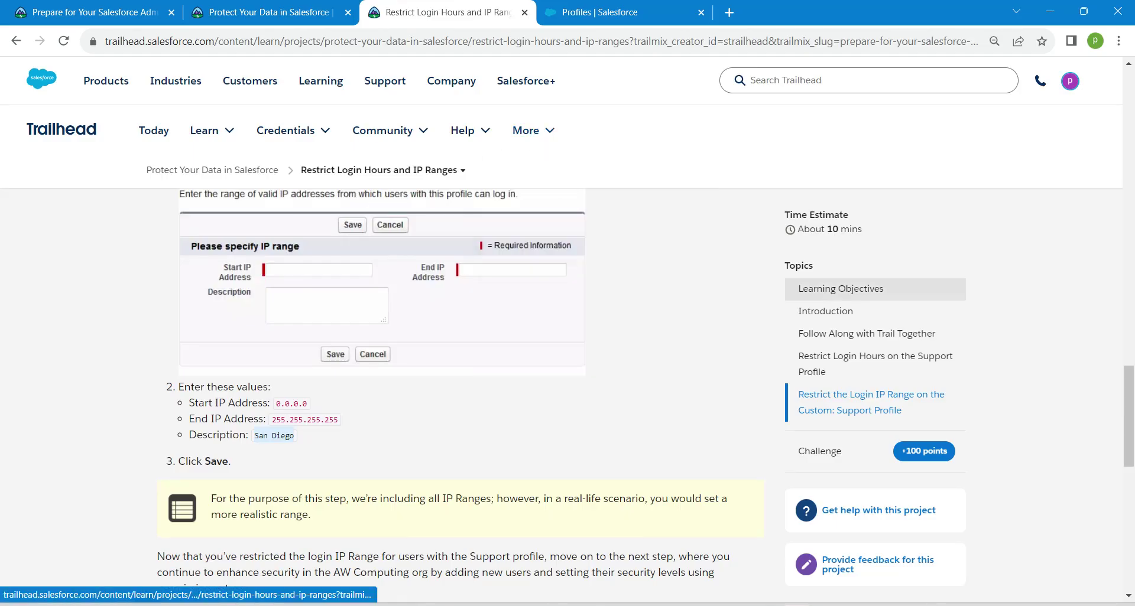
scroll(568, 337, down, 8)
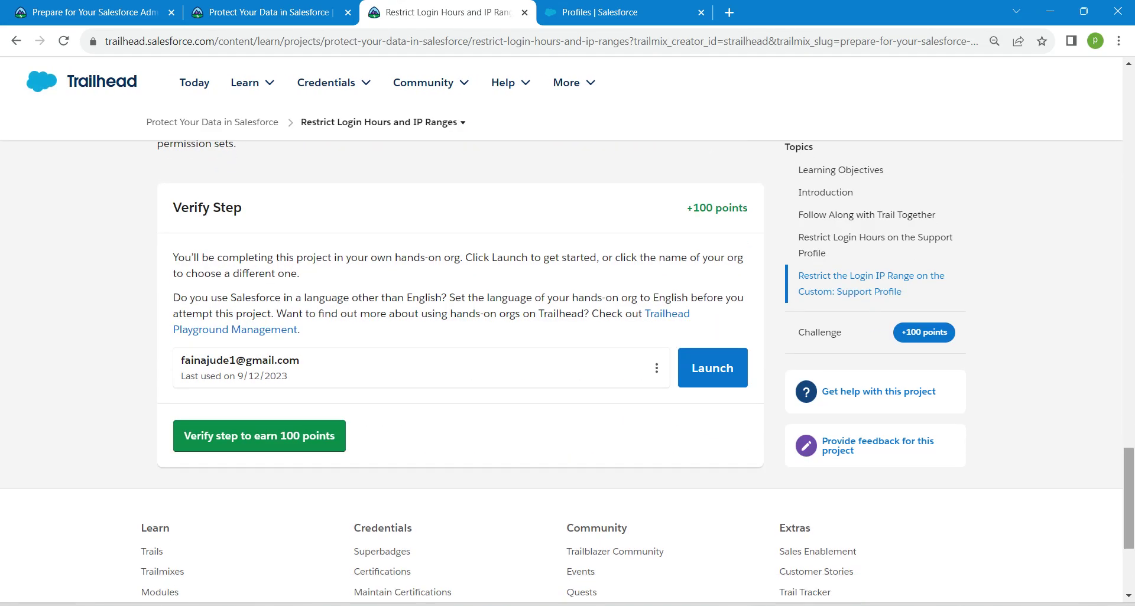
click(258, 436)
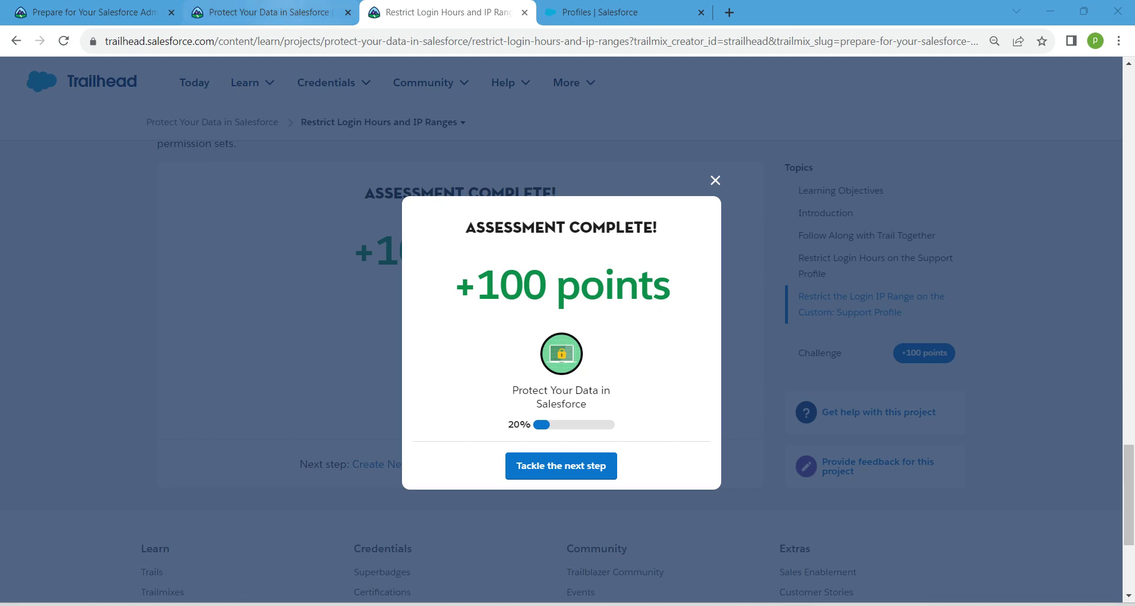
click(294, 11)
click(63, 41)
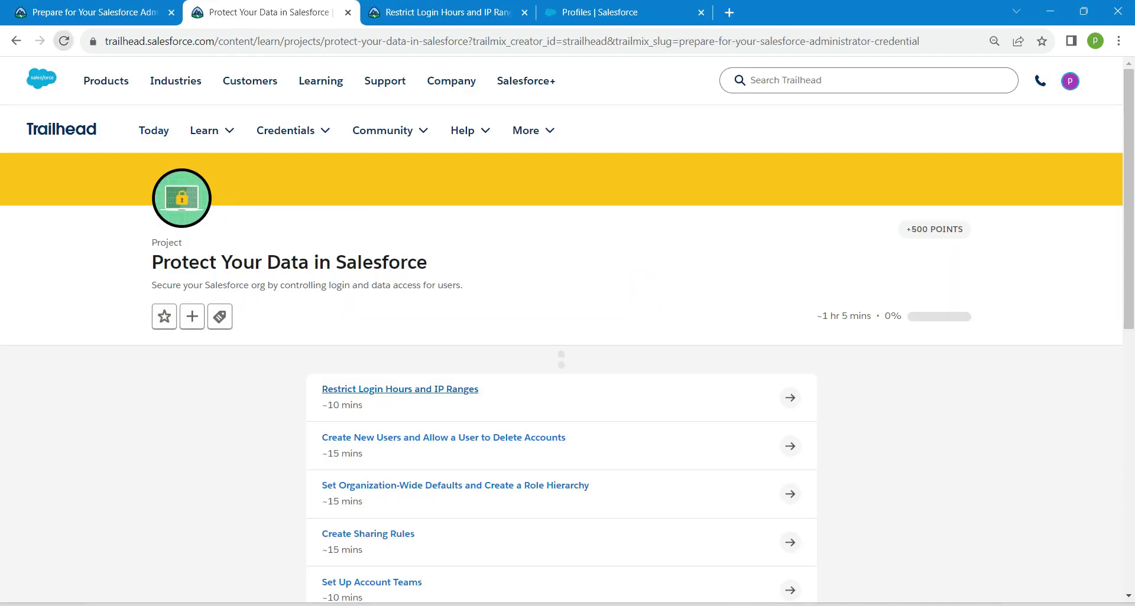